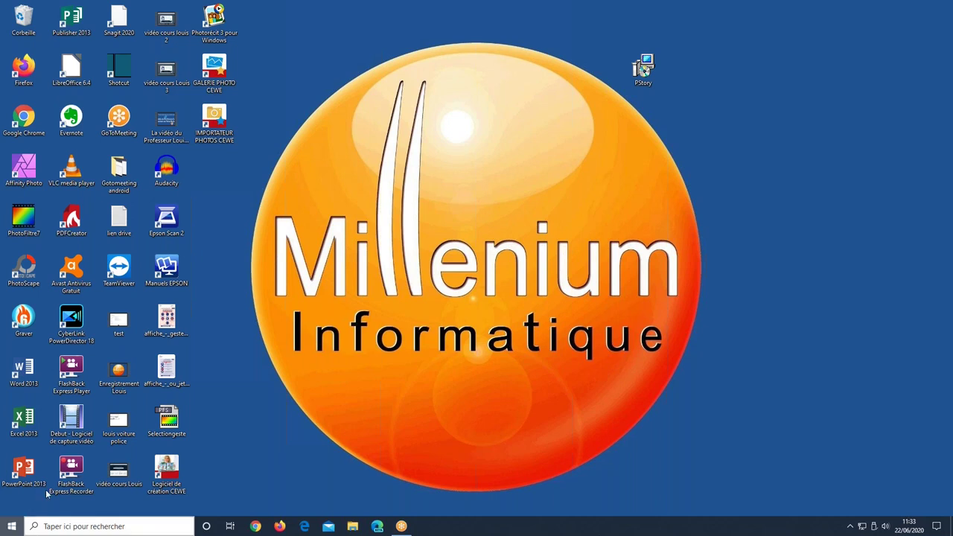
key("super")
scroll(108, 330, "down", 10)
scroll(108, 329, "down", 3)
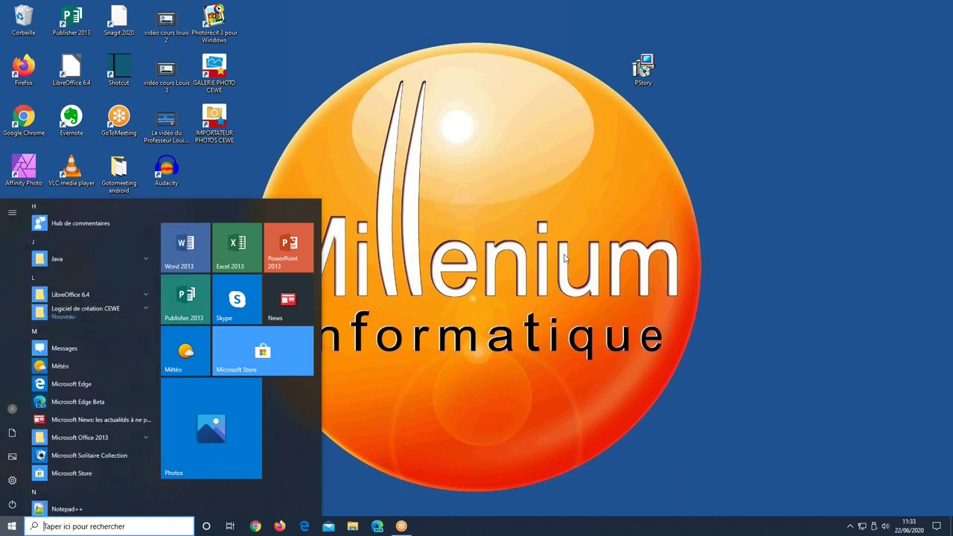
key("super")
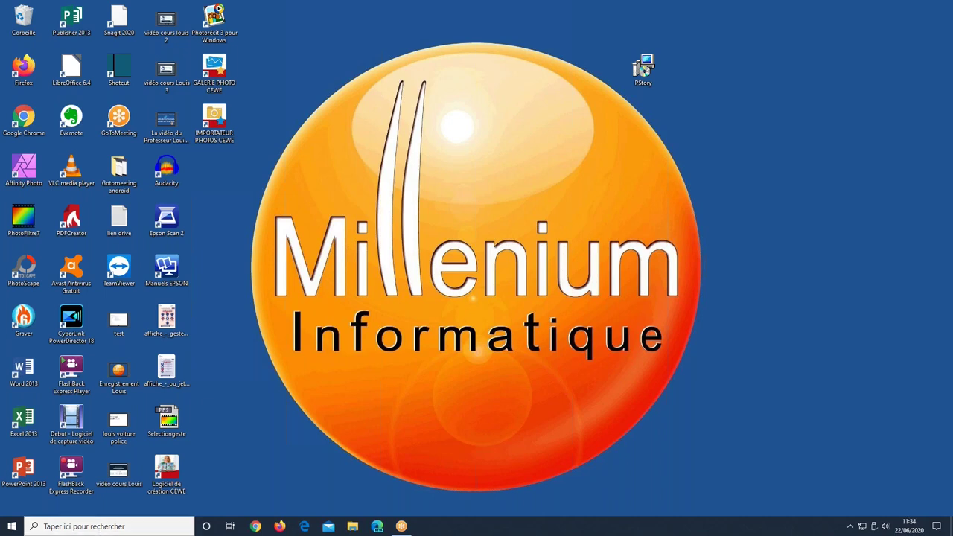
Find Windows Media Player by searching for "windows m", view its library in a maximized window and close it
left_click(81, 527)
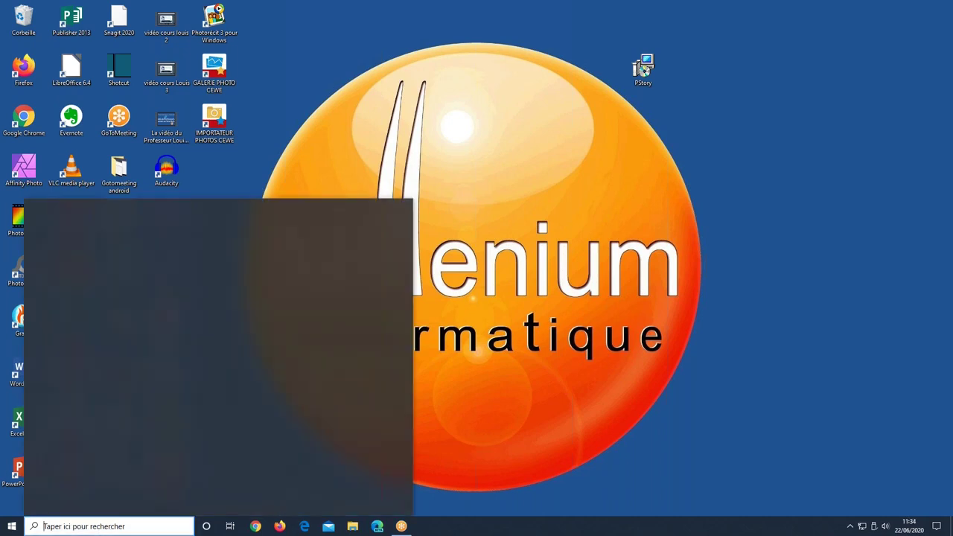
type("win")
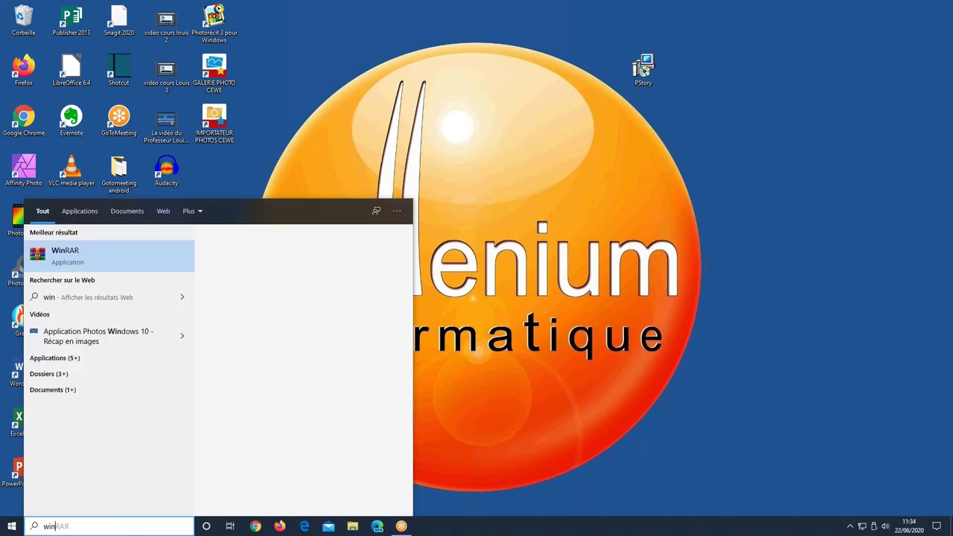
type("dows m")
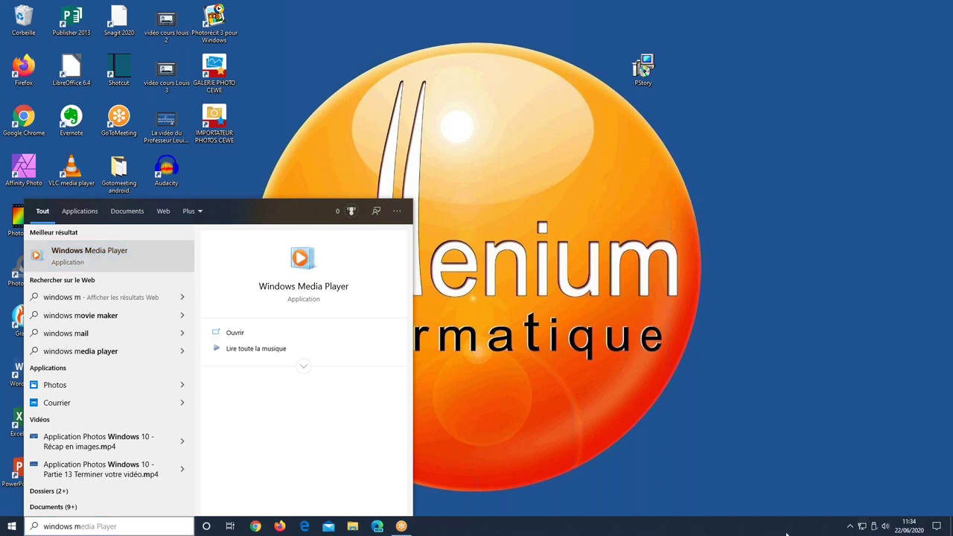
key("Escape")
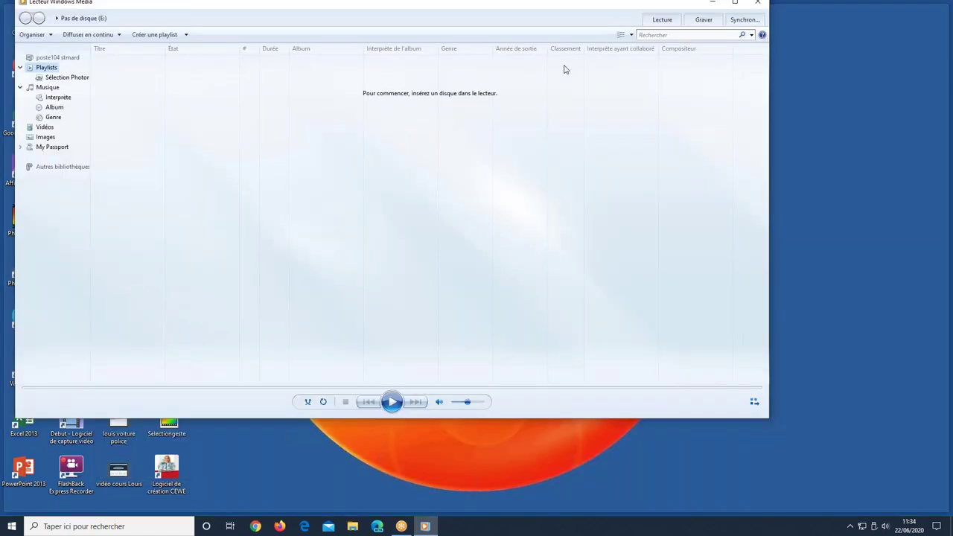
key("super+Up")
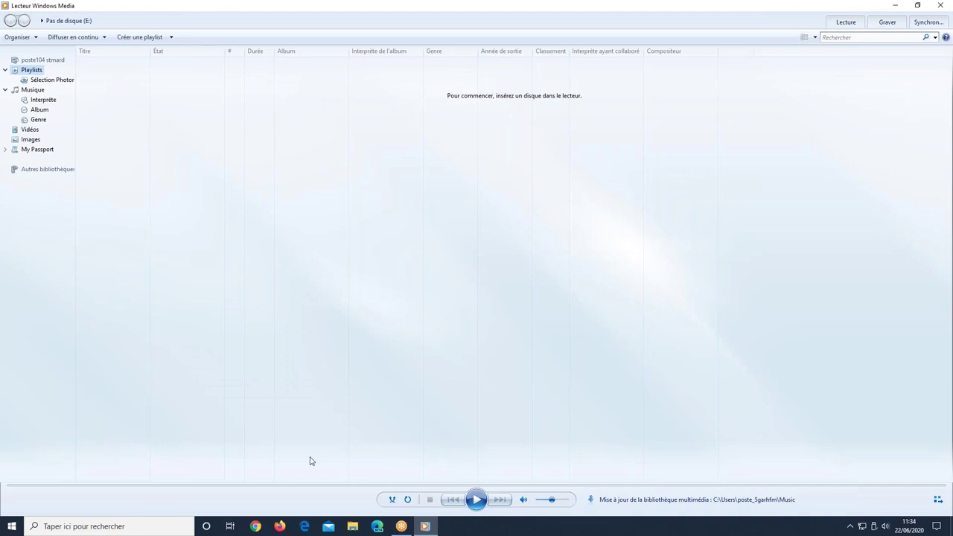
left_click(949, 6)
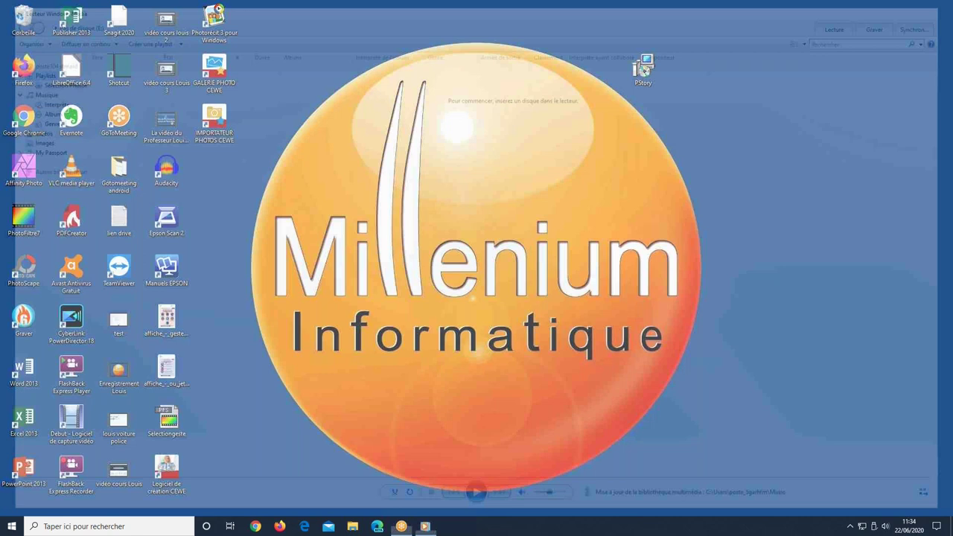
Search for "win" and pin Windows Media Player to the taskbar
key("super")
type("win")
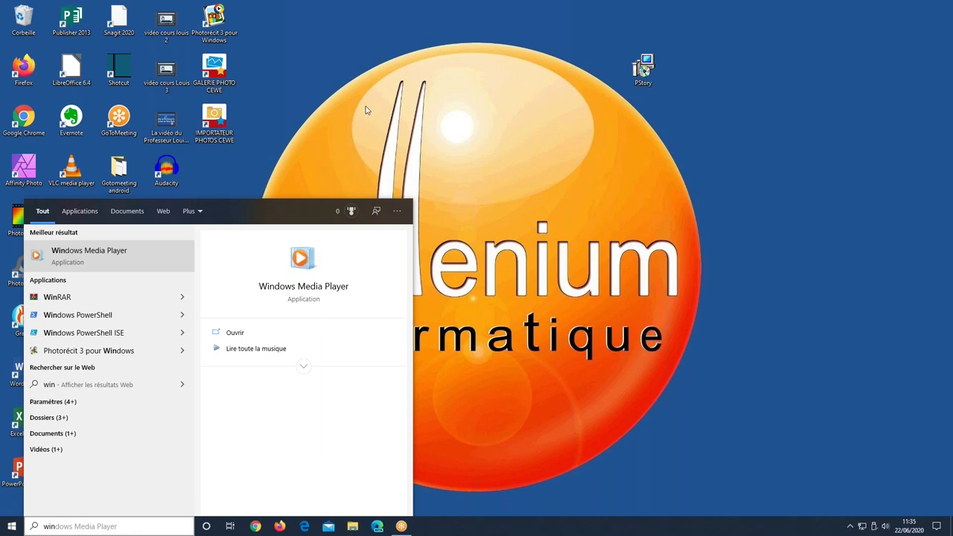
right_click(25, 261)
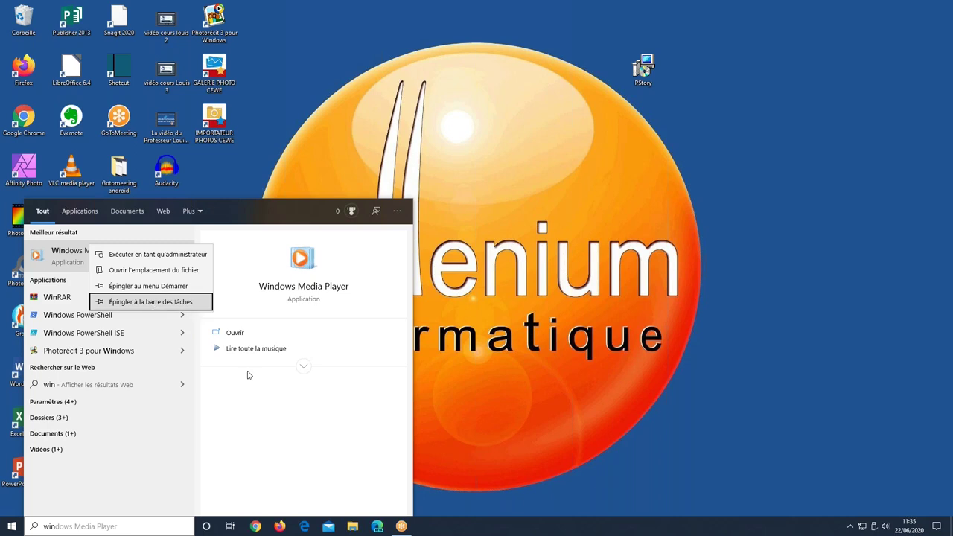
key("Return")
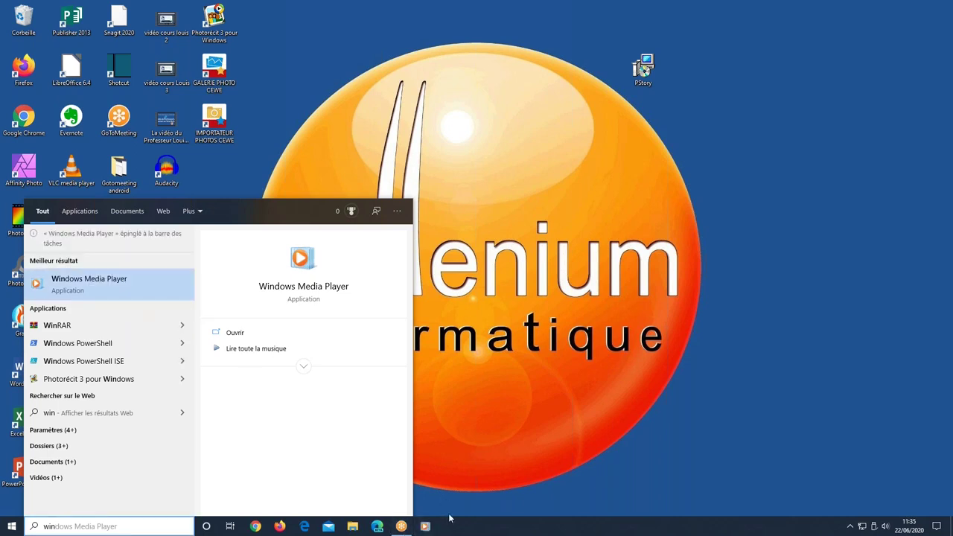
Pin Windows Media Player to Start and check its tile there
left_click(124, 293)
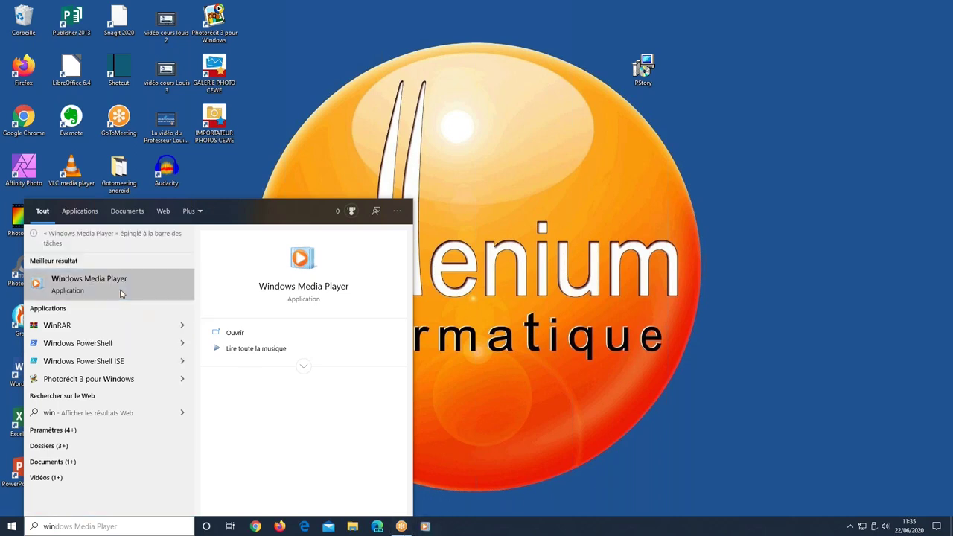
right_click(124, 293)
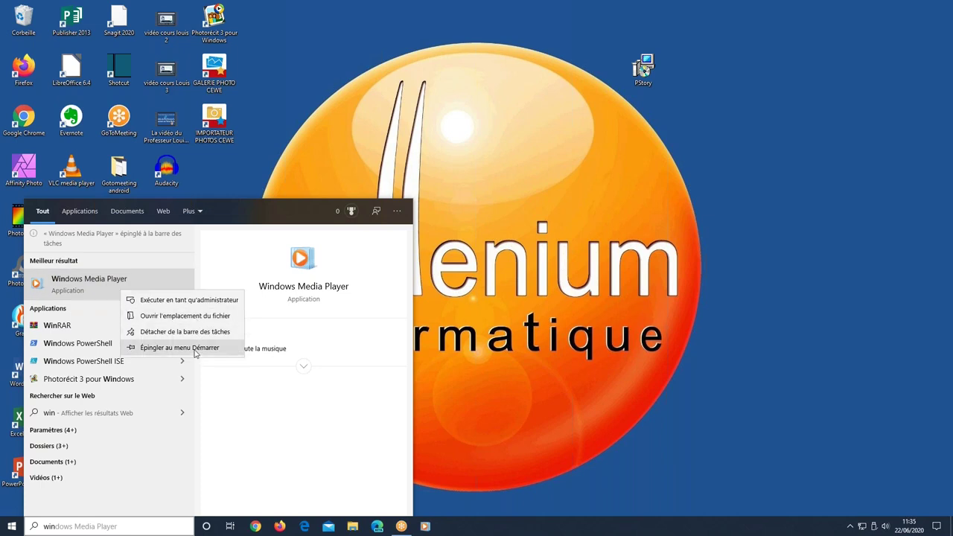
left_click(195, 348)
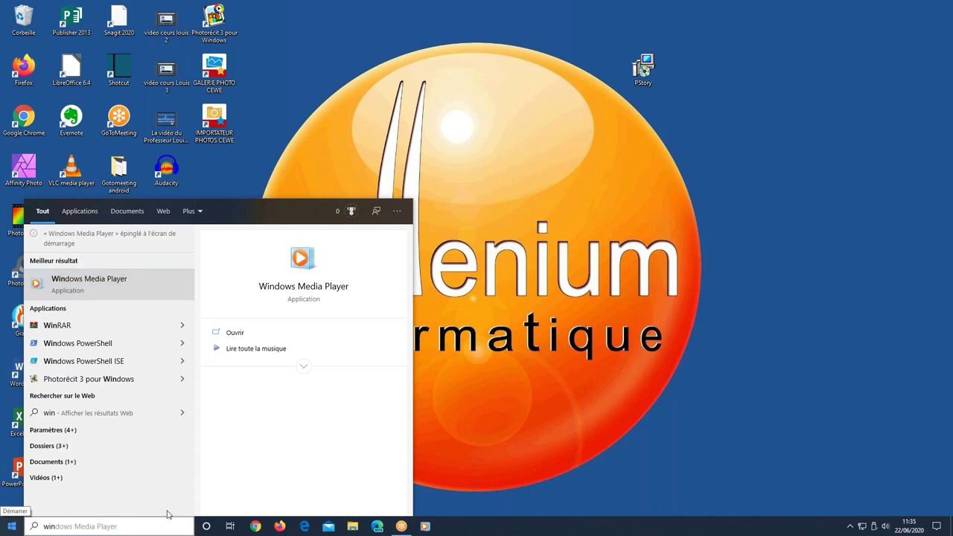
key("super")
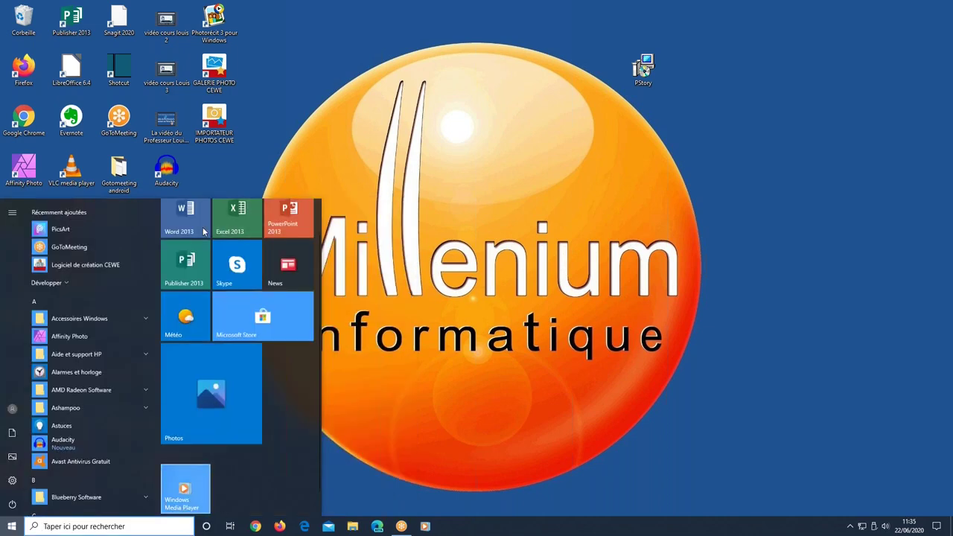
scroll(186, 492, "down", 1)
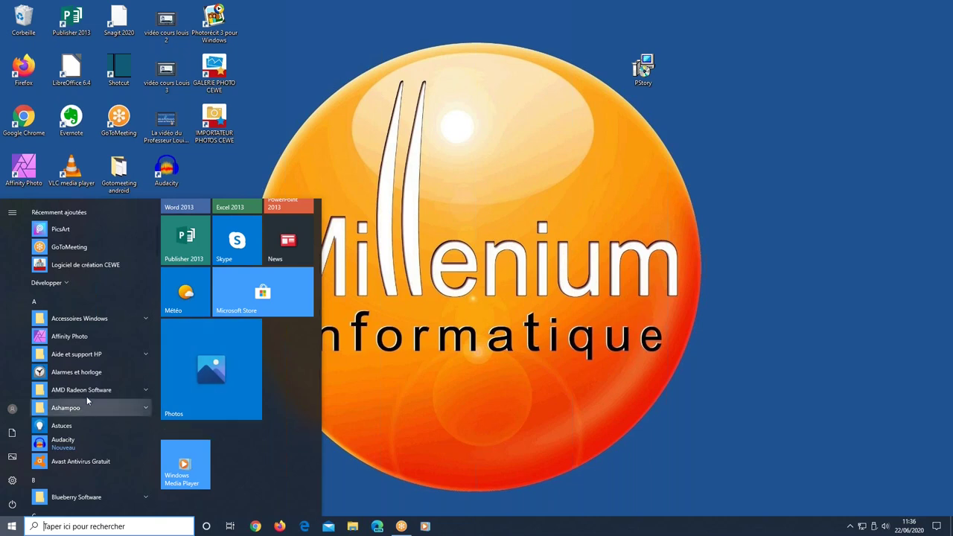
scroll(87, 395, "down", 8)
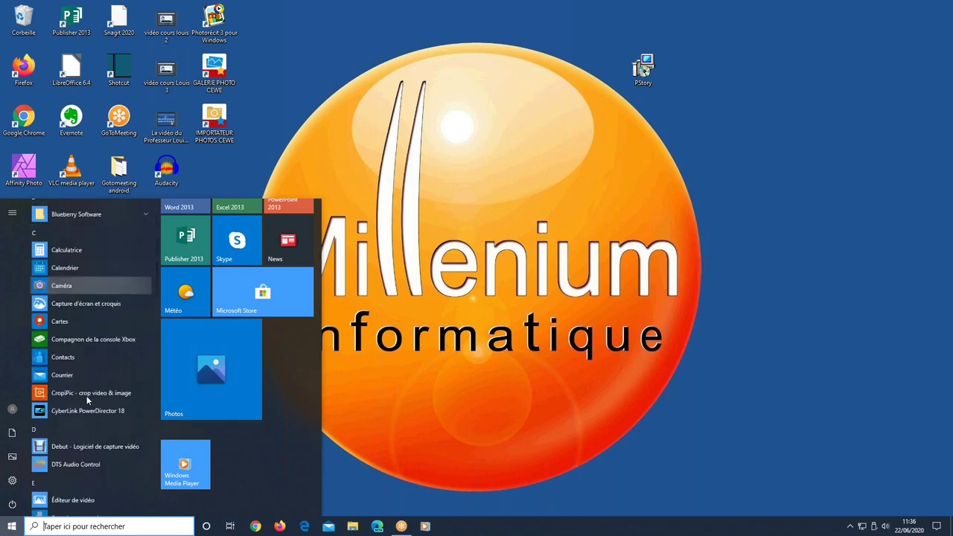
scroll(86, 395, "down", 5)
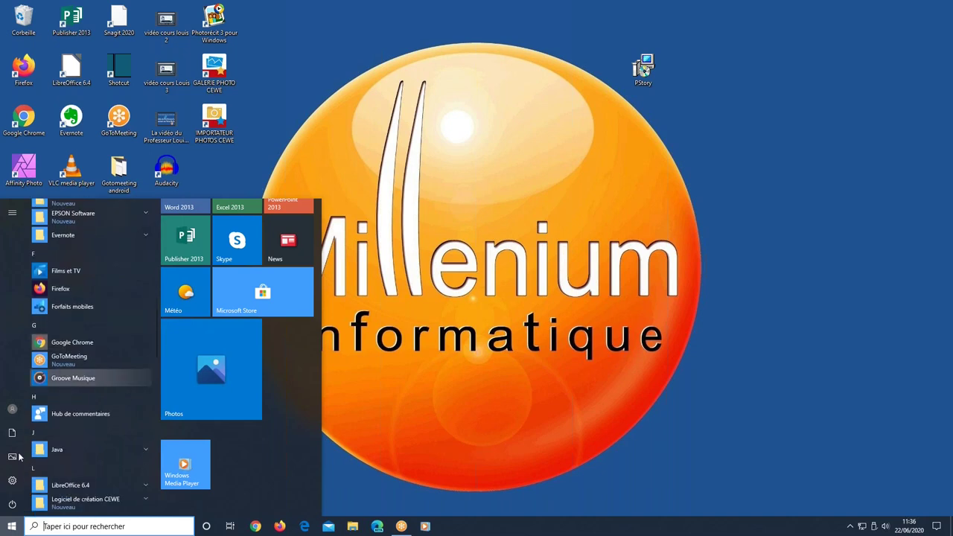
mouse_move(20, 457)
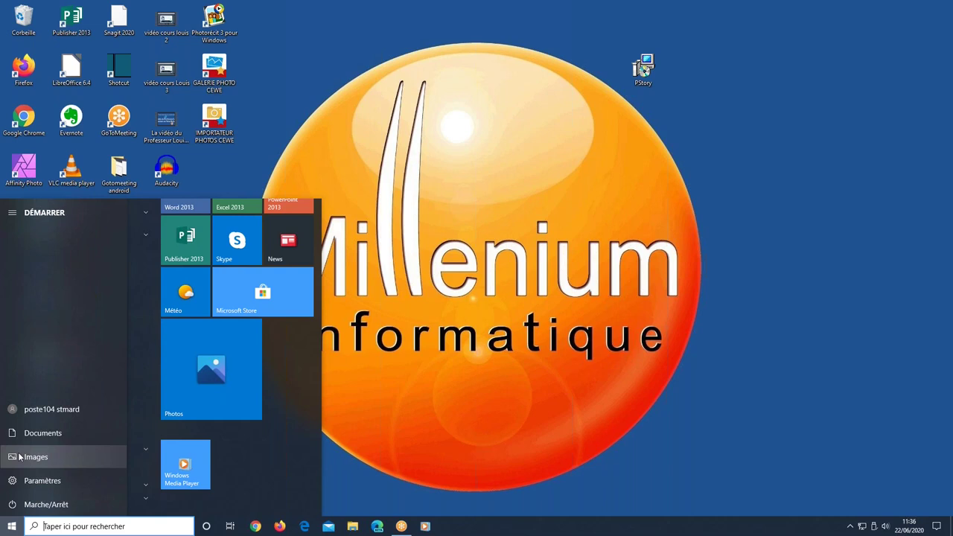
left_click(551, 201)
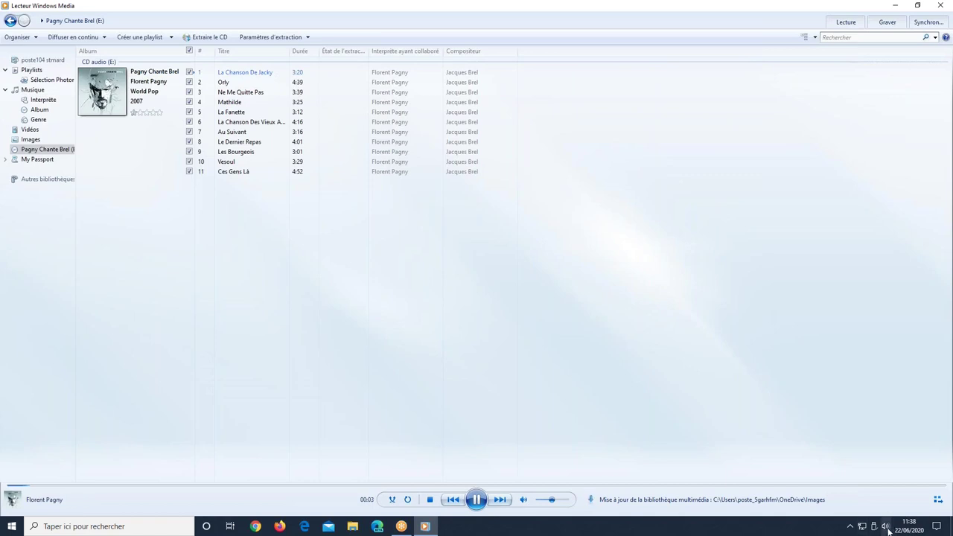
Pause playback of the audio CD "Pagny Chante Brel" and display the system's speaker volume control
left_click(476, 502)
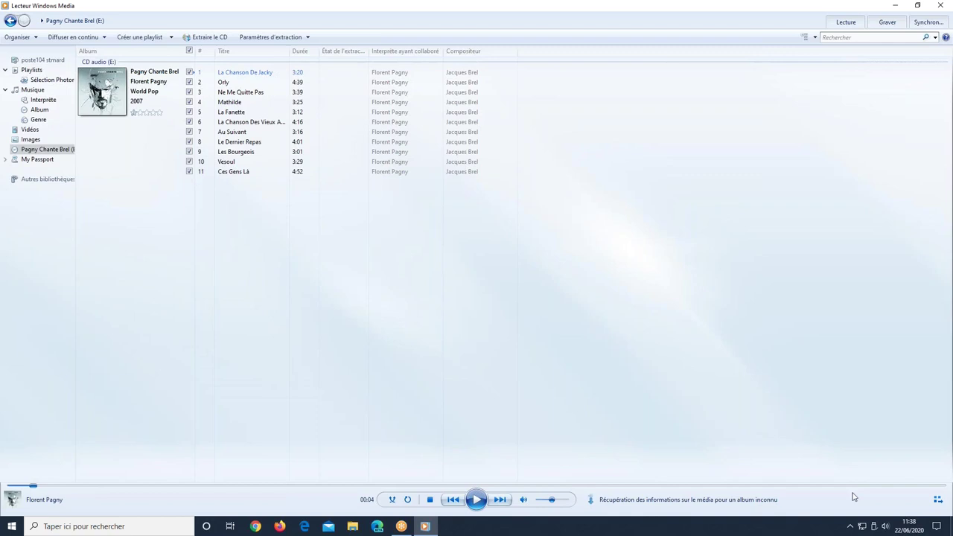
left_click(884, 527)
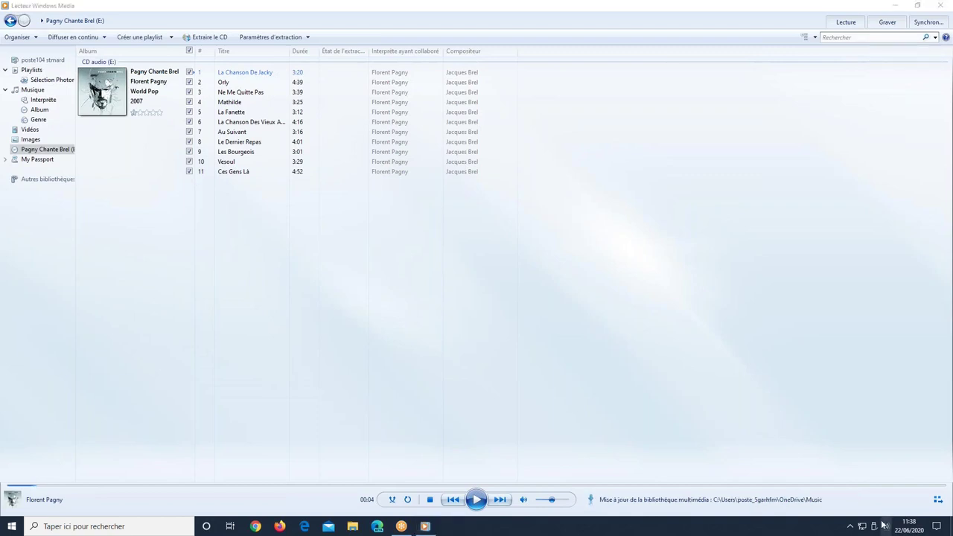
left_click(867, 479)
left_click(841, 477)
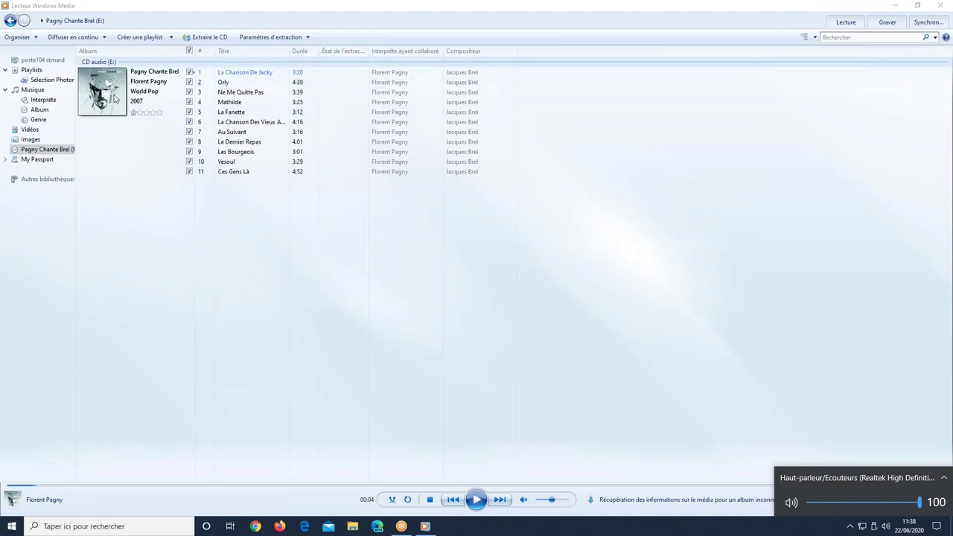
Deselect all tracks of the CD, then select only "La Chanson De Jacky" and "Orly" for extraction
left_click(188, 68)
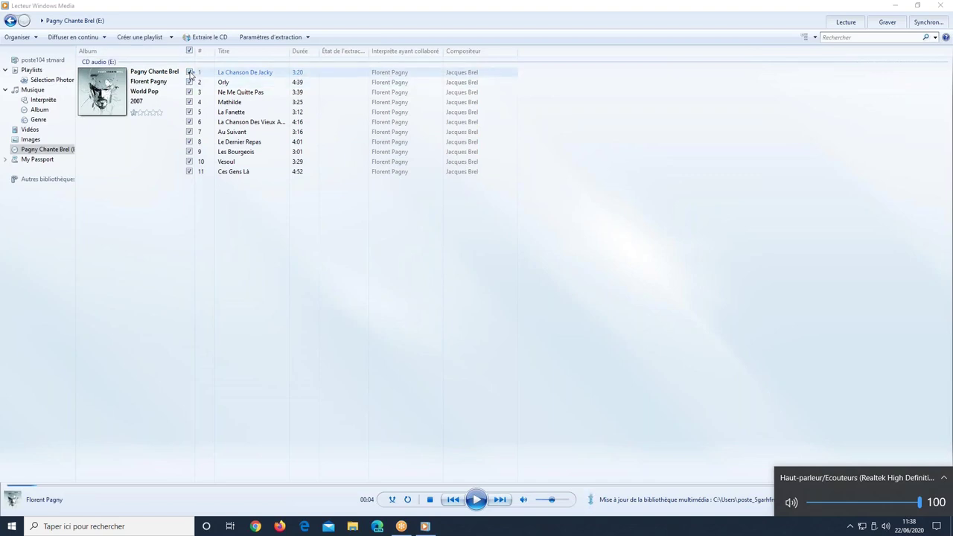
left_click(251, 213)
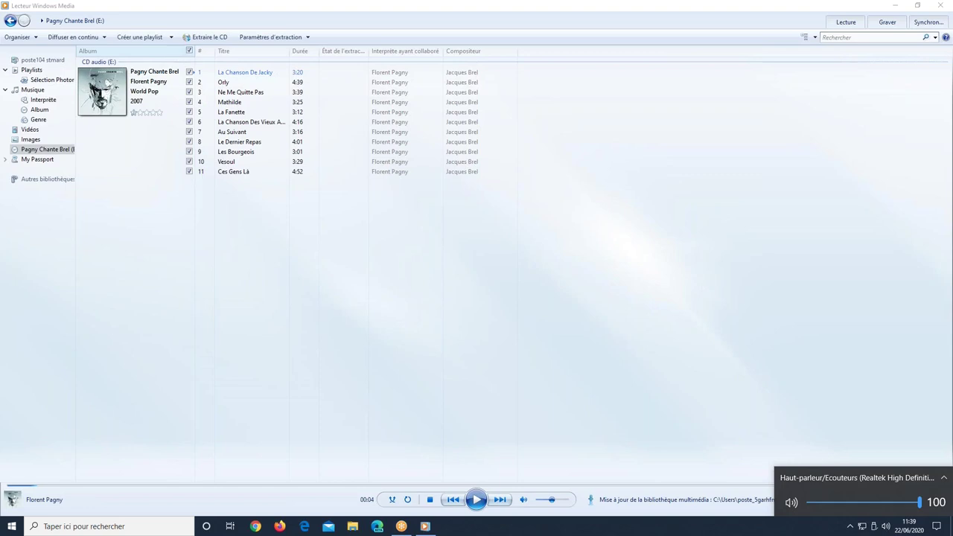
left_click(189, 51)
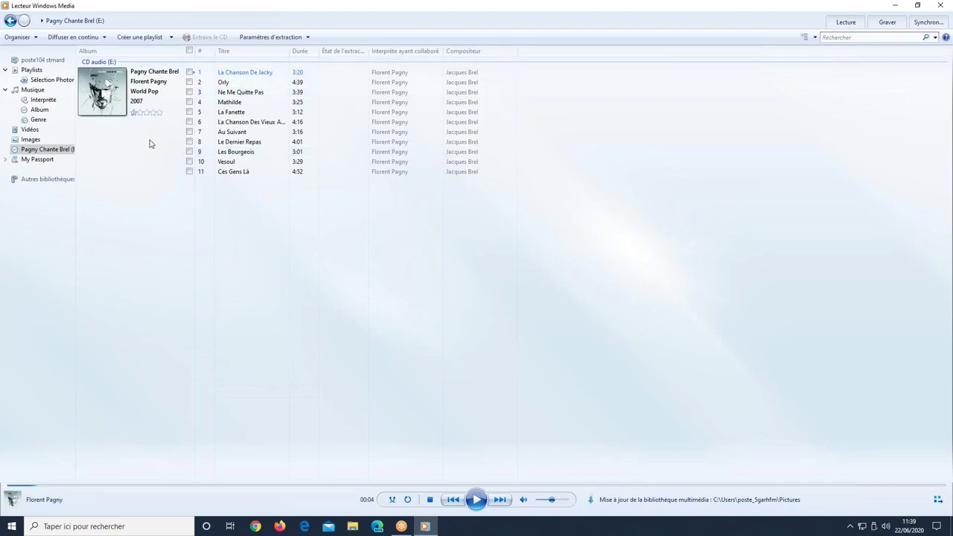
left_click(190, 72)
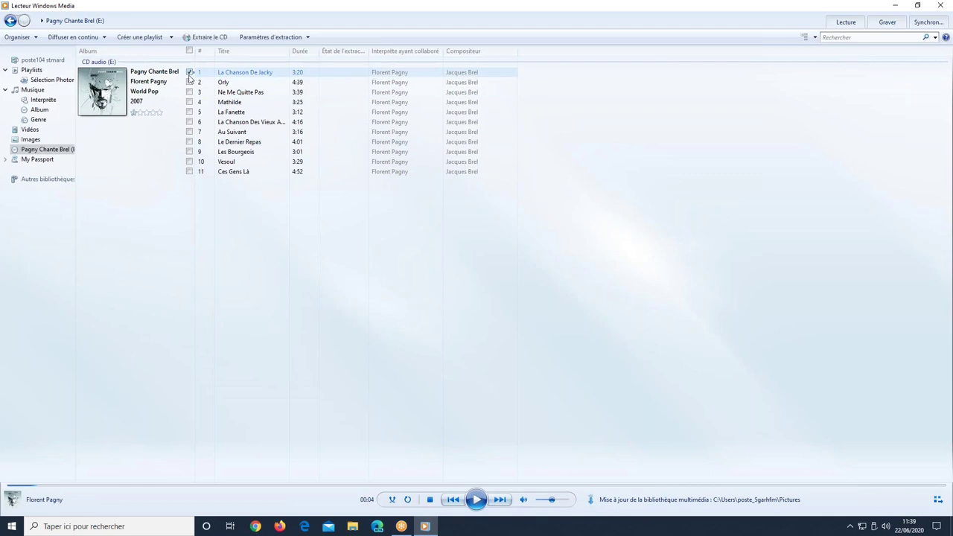
left_click(189, 83)
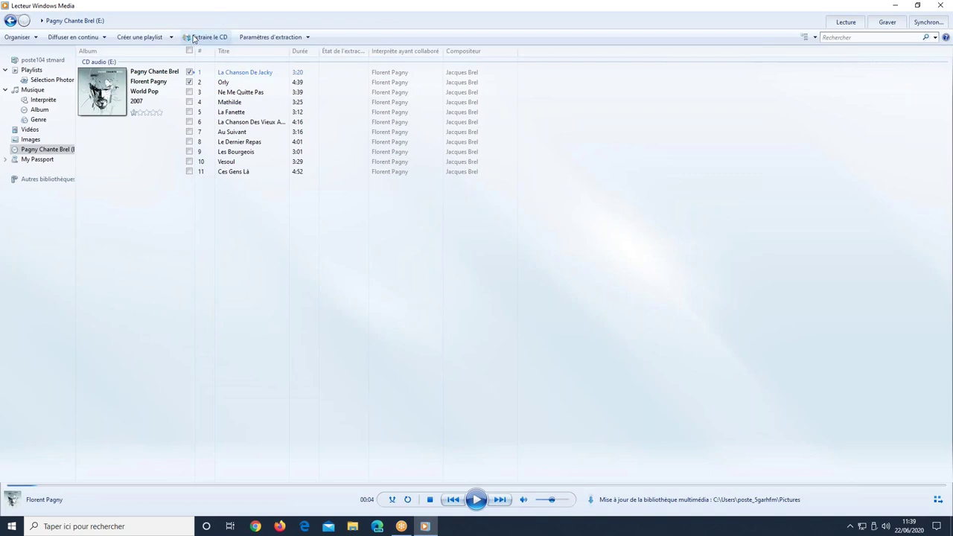
Choose MP3 as the extraction format for the CD tracks
left_click(309, 41)
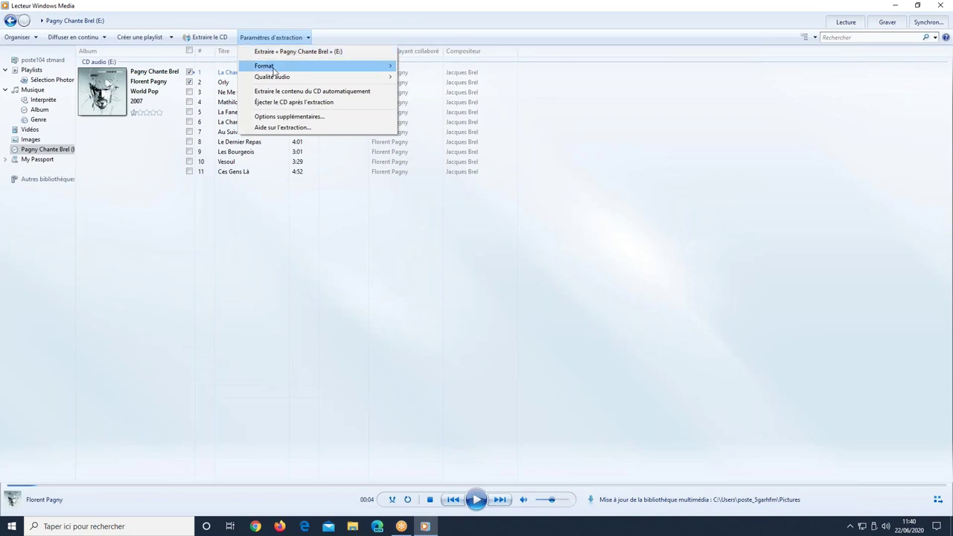
mouse_move(273, 69)
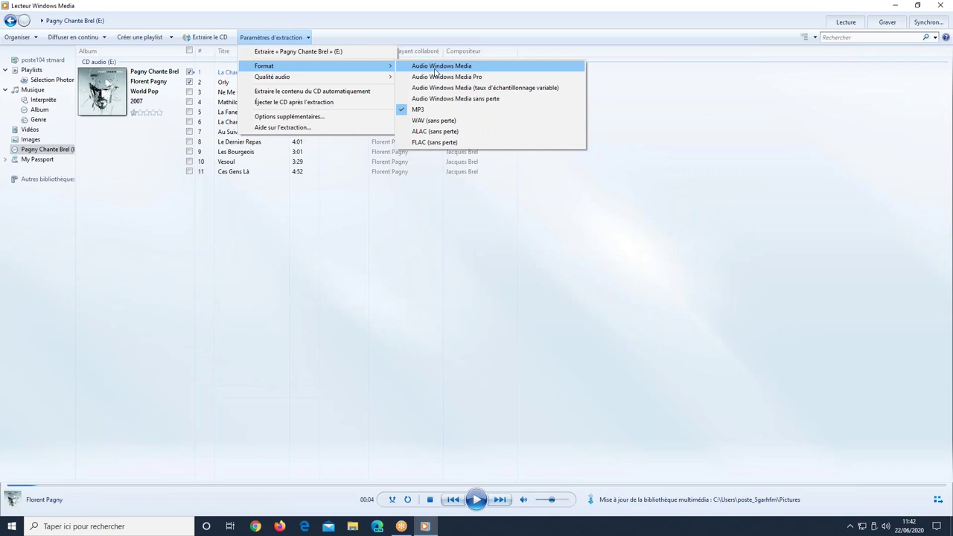
left_click(417, 110)
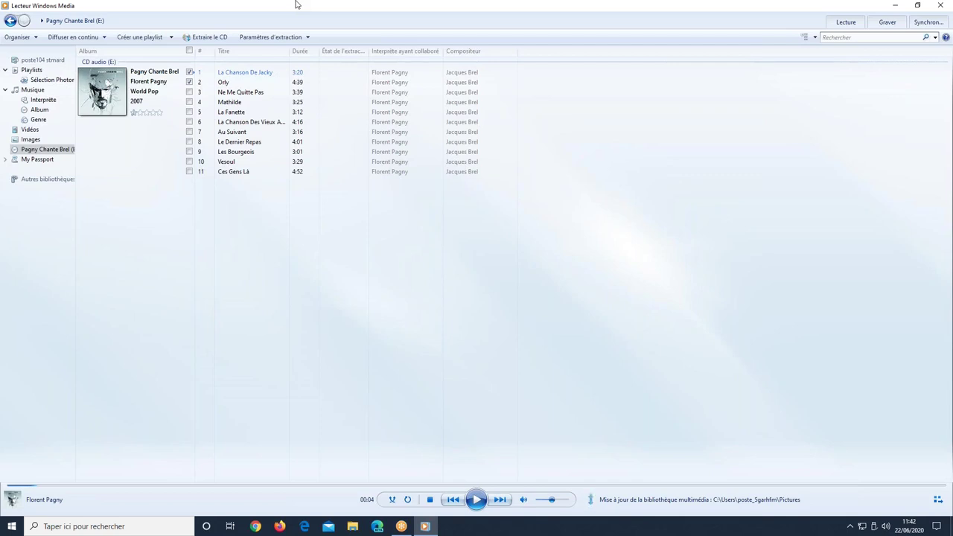
Examine the contents of the DVD drive (E:) in File Explorer, then close that window
left_click(354, 528)
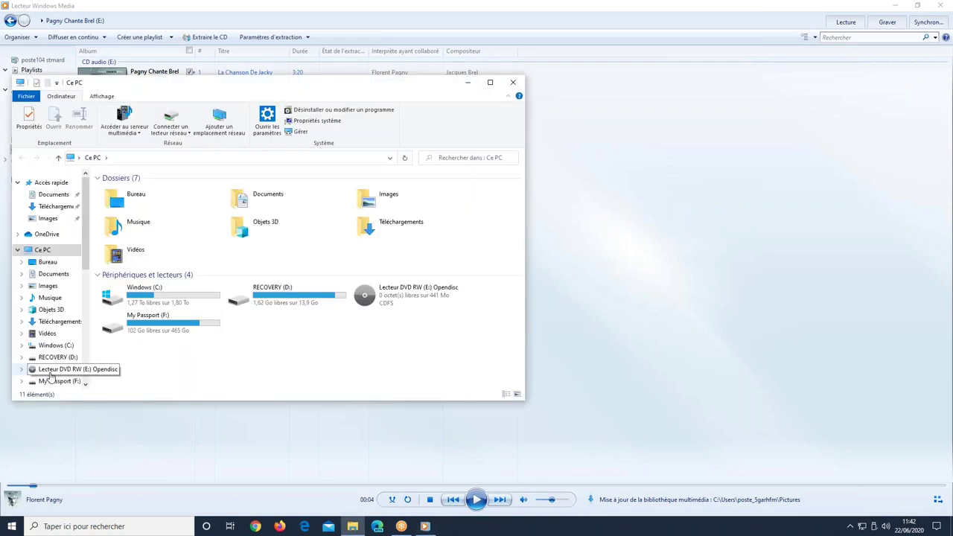
left_click(50, 374)
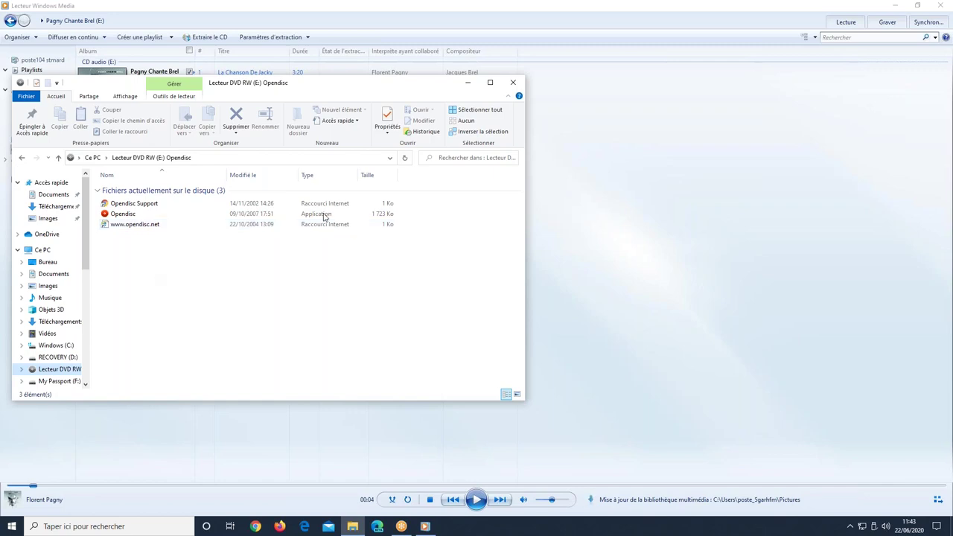
left_click(513, 82)
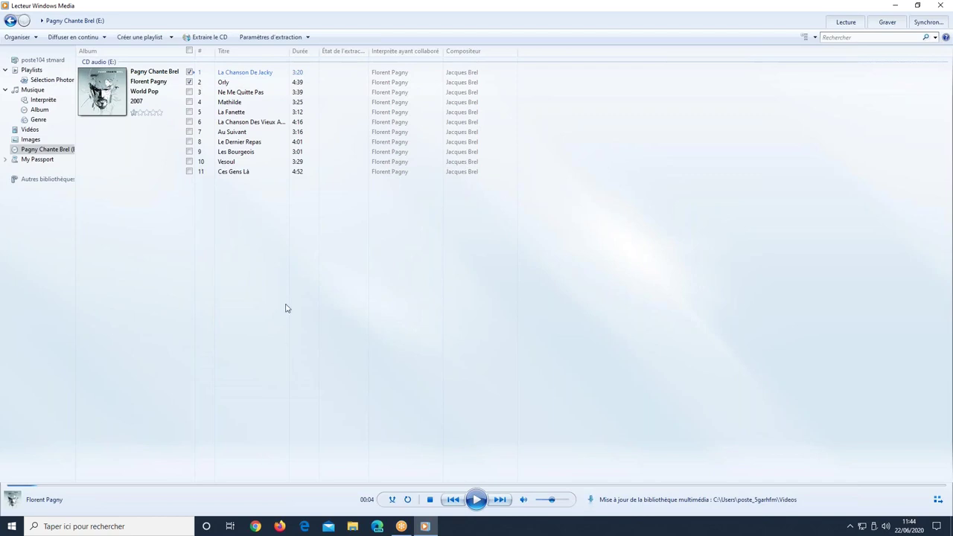
Check the extraction formats offered for the CD and set the audio quality to 320 Kbits/s (qualité optimale)
left_click(290, 37)
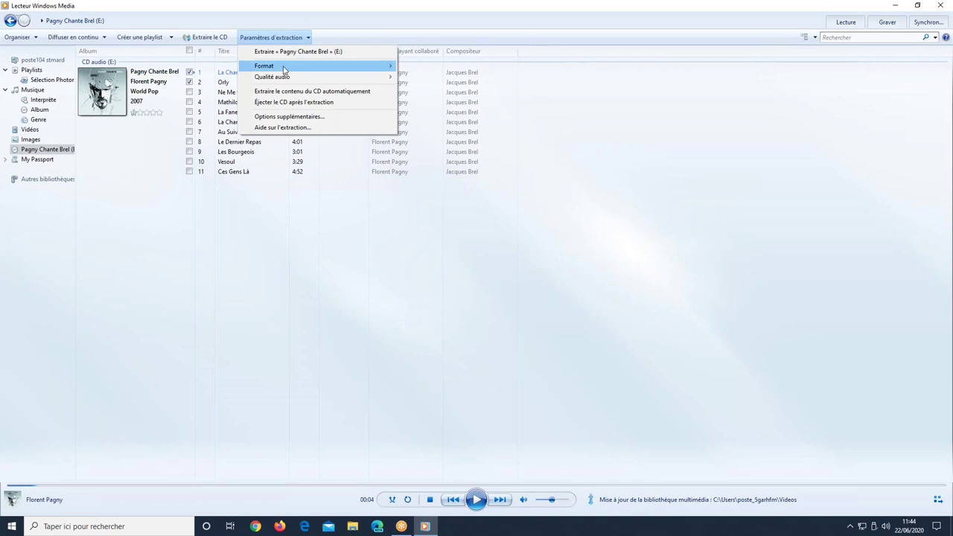
mouse_move(284, 69)
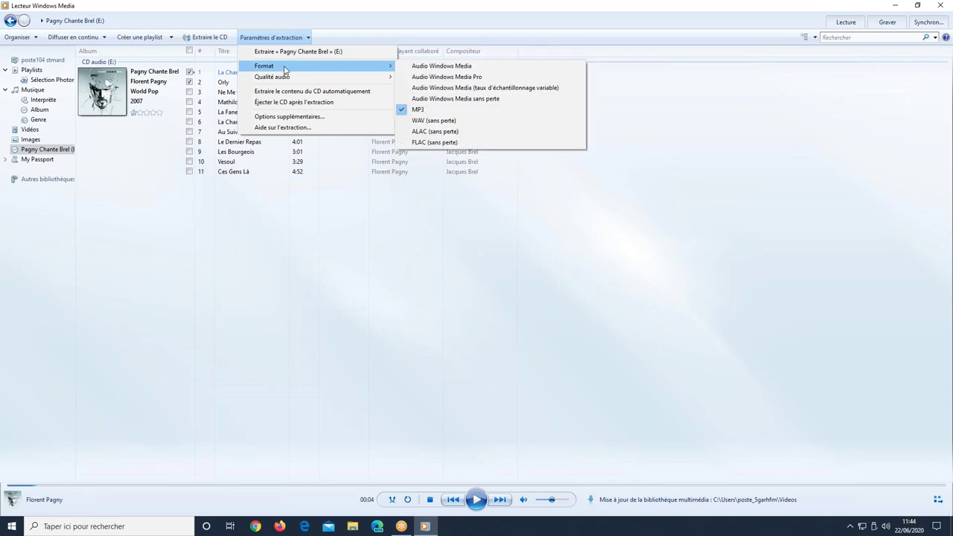
left_click(931, 380)
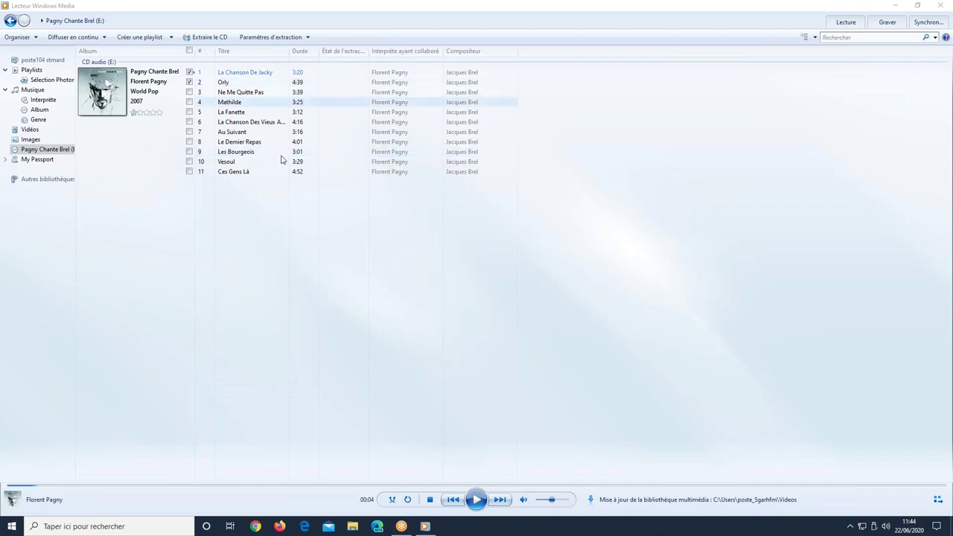
left_click(279, 38)
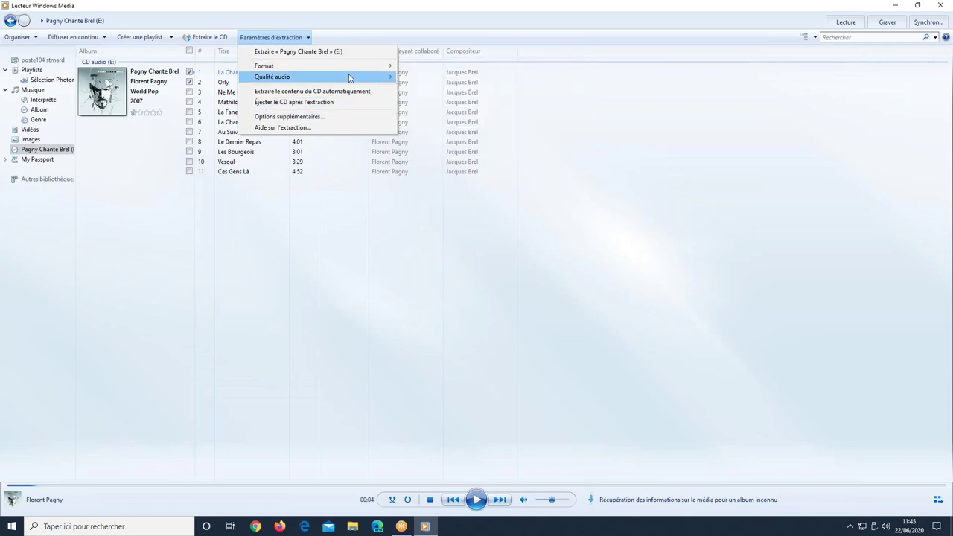
mouse_move(349, 81)
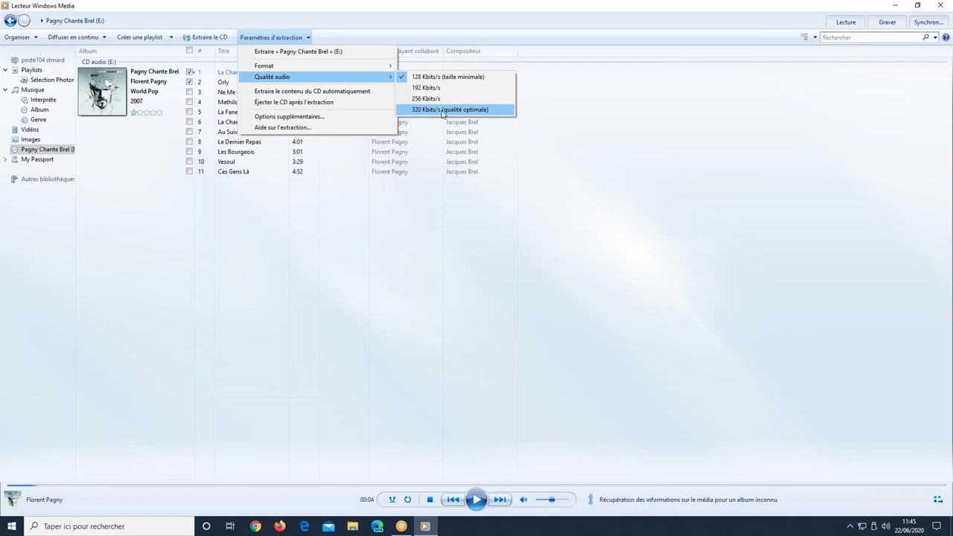
left_click(444, 112)
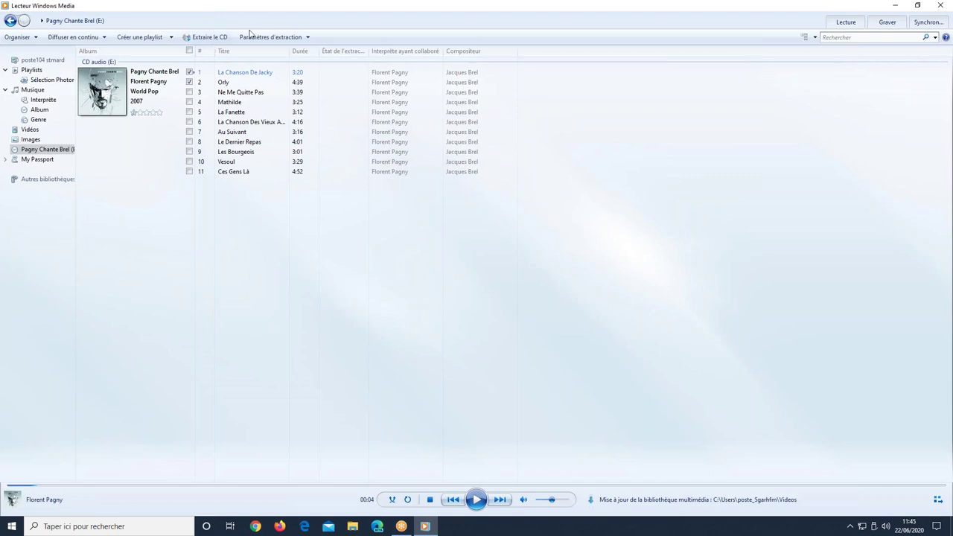
Review the additional extraction options, including storage location and format, accept them, and start extracting the selected CD tracks
left_click(285, 42)
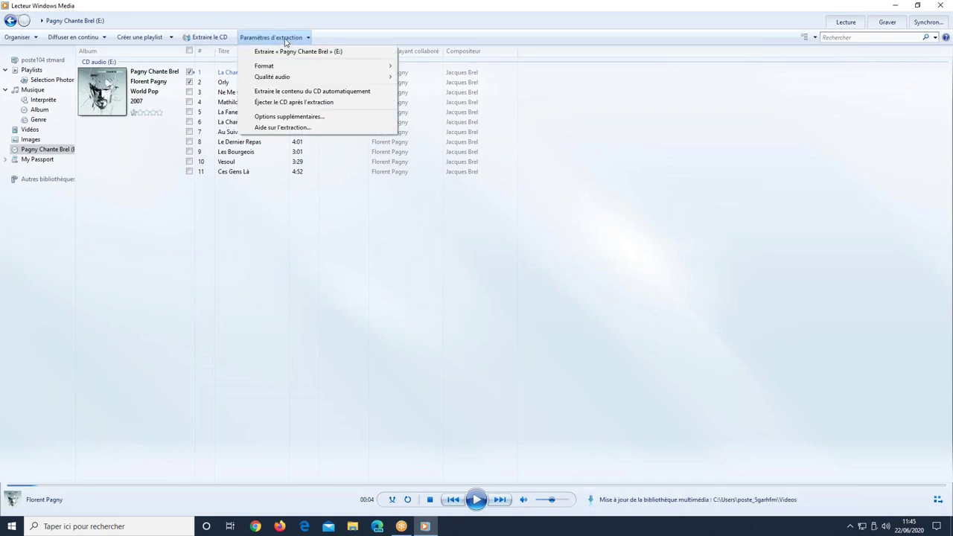
left_click(293, 119)
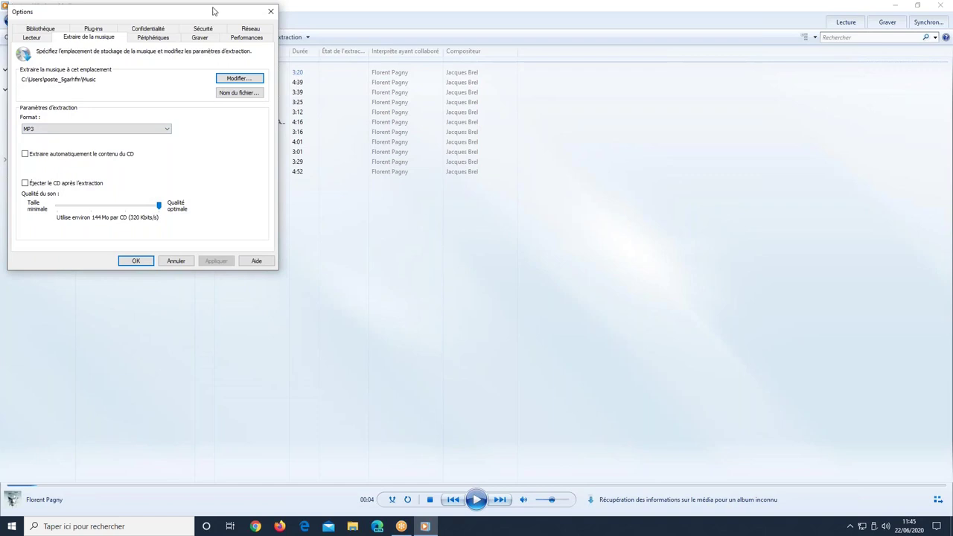
left_click(31, 129)
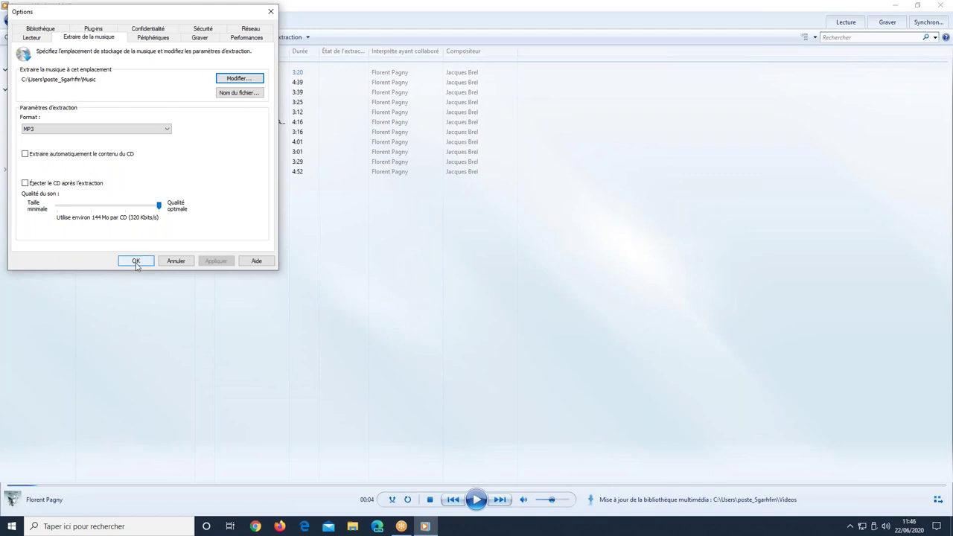
left_click(136, 261)
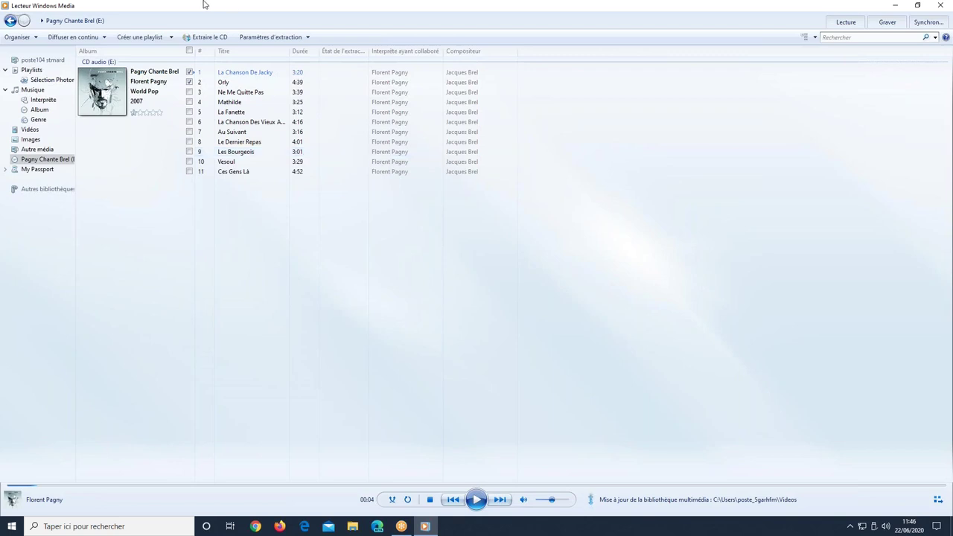
left_click(198, 39)
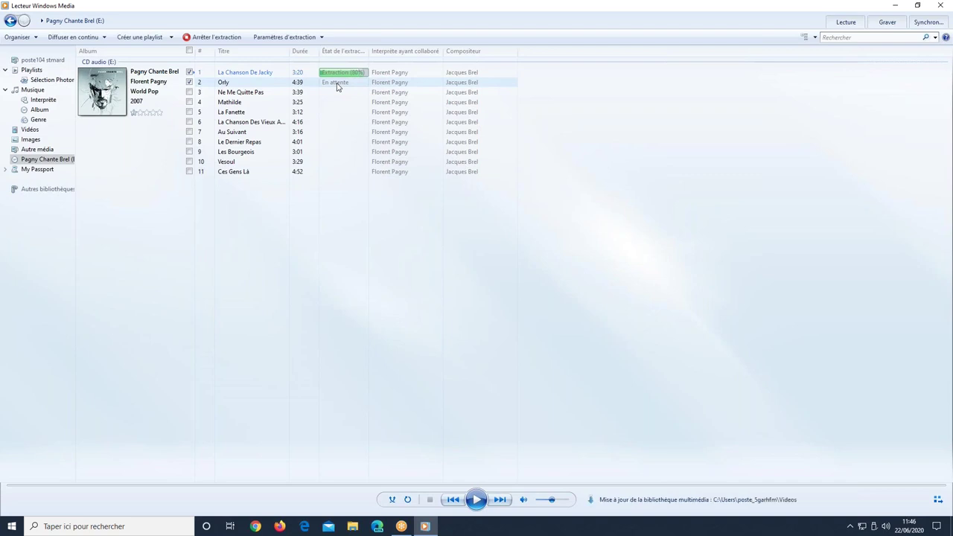
Look over the available extraction audio qualities and widen the extraction status column to read it in full
left_click(273, 37)
mouse_move(297, 64)
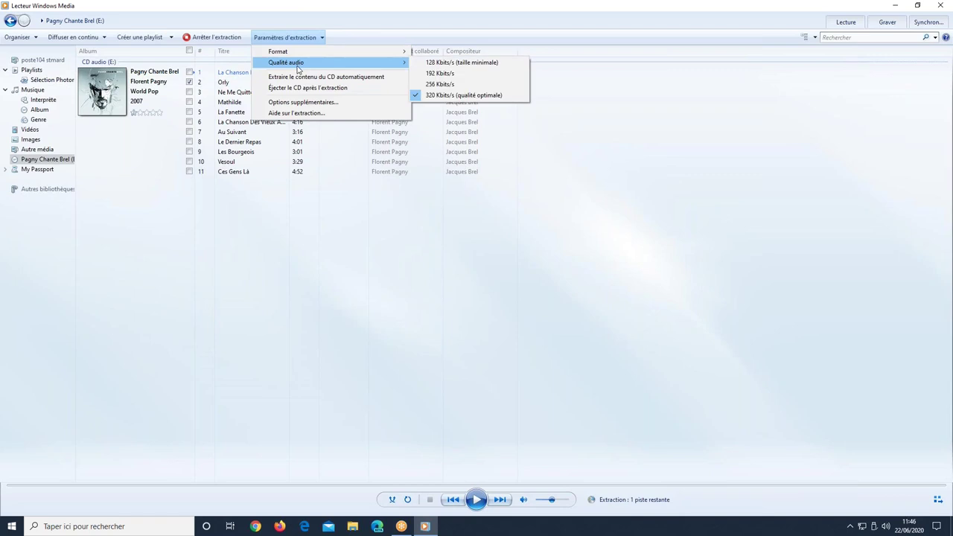
left_click(290, 5)
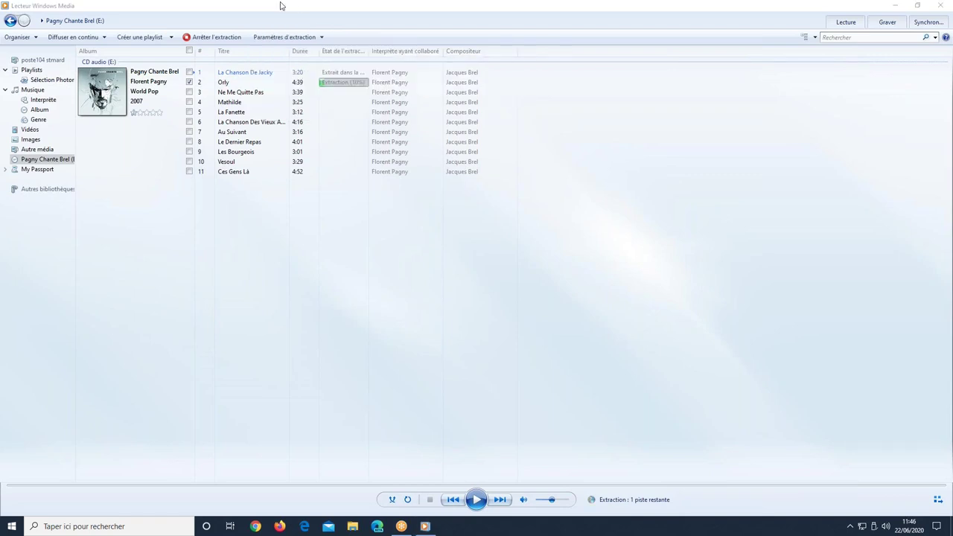
left_click(299, 38)
mouse_move(312, 62)
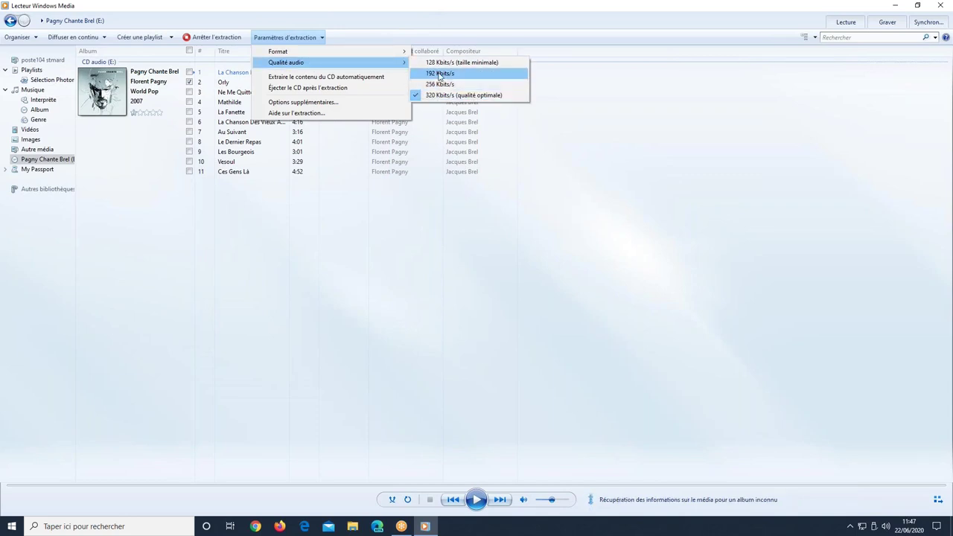
left_click(283, 39)
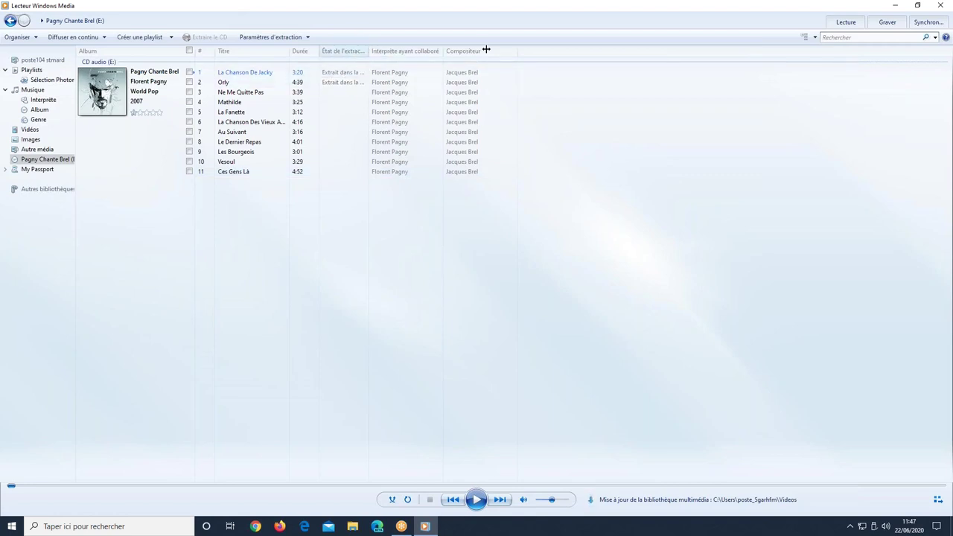
left_click_drag(486, 49, 443, 49)
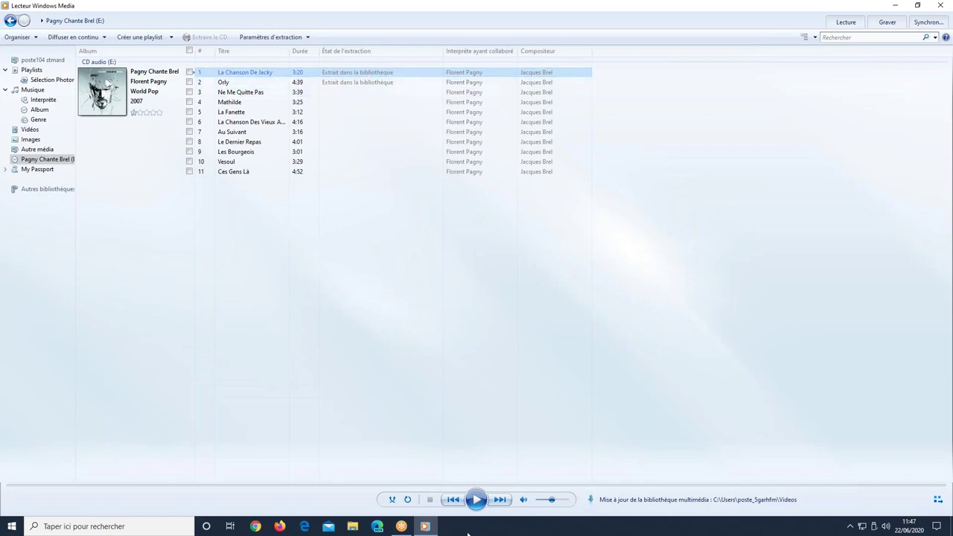
In File Explorer, open the "Pagny Chante Brel" album folder inside Musique > Florent Pagny
left_click(354, 527)
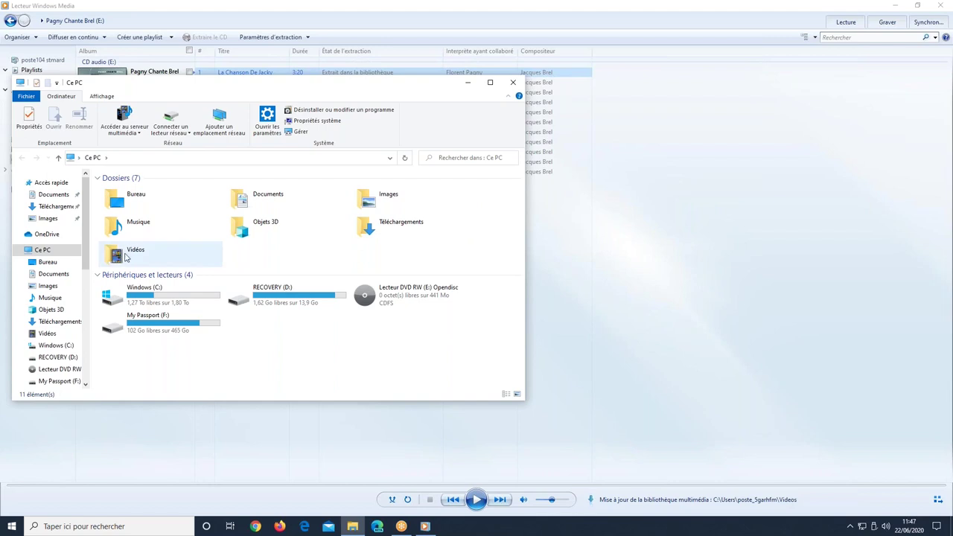
left_click(139, 229)
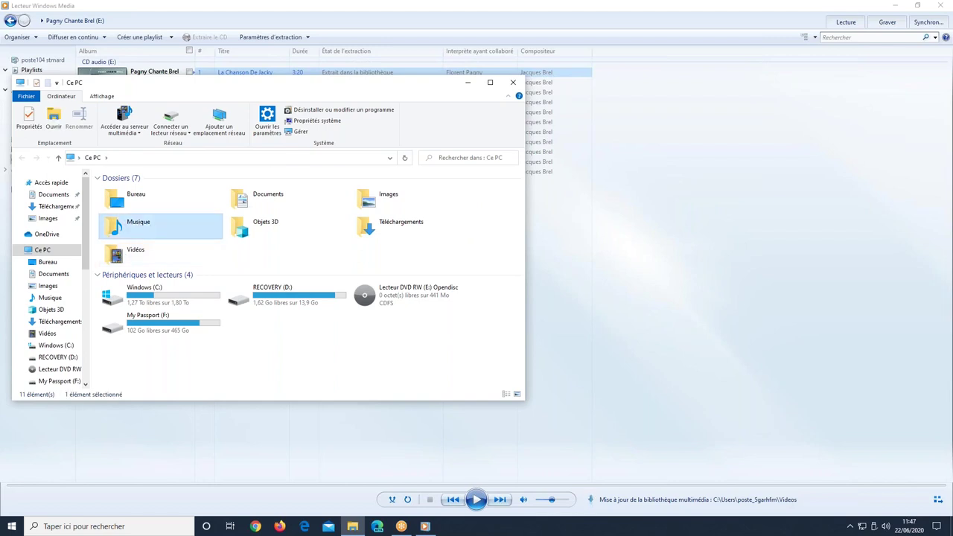
double_click(110, 217)
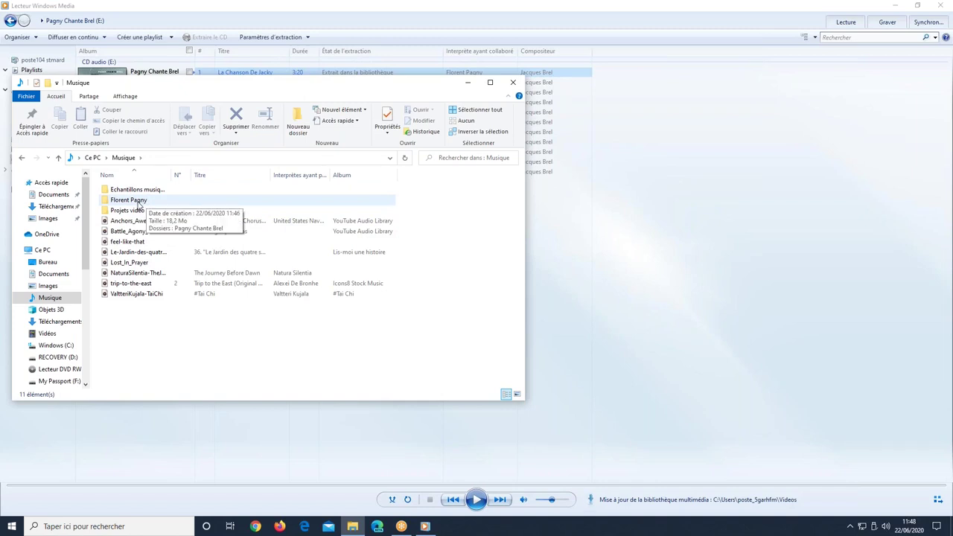
double_click(138, 202)
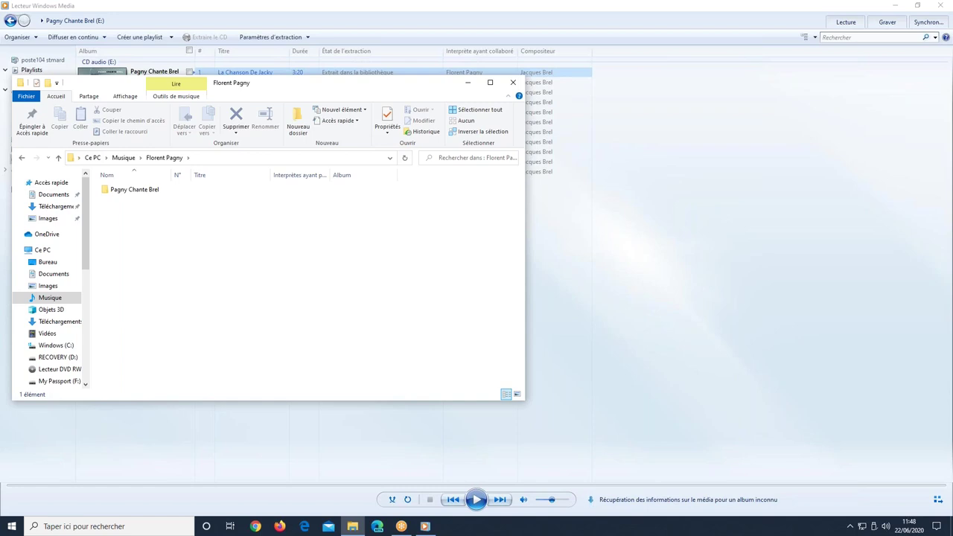
left_click(162, 192)
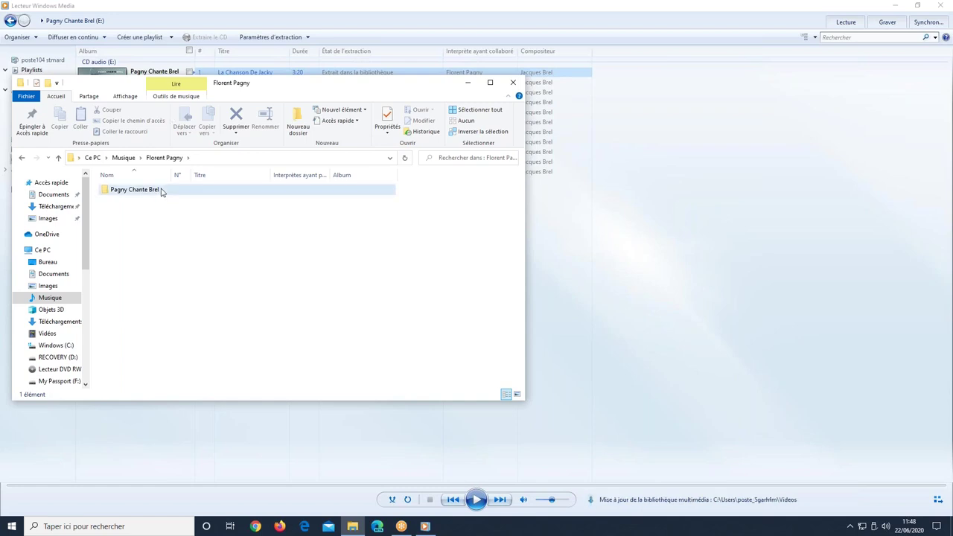
double_click(160, 191)
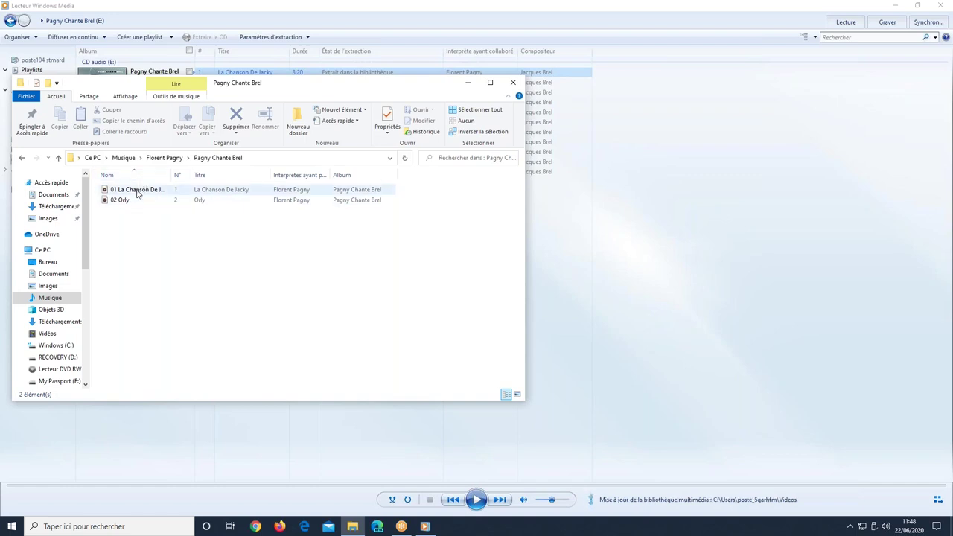
Set the system speaker volume to 30 and play the extracted file "01 La Chanson De Jacky", pausing it after a short listen
left_click(885, 528)
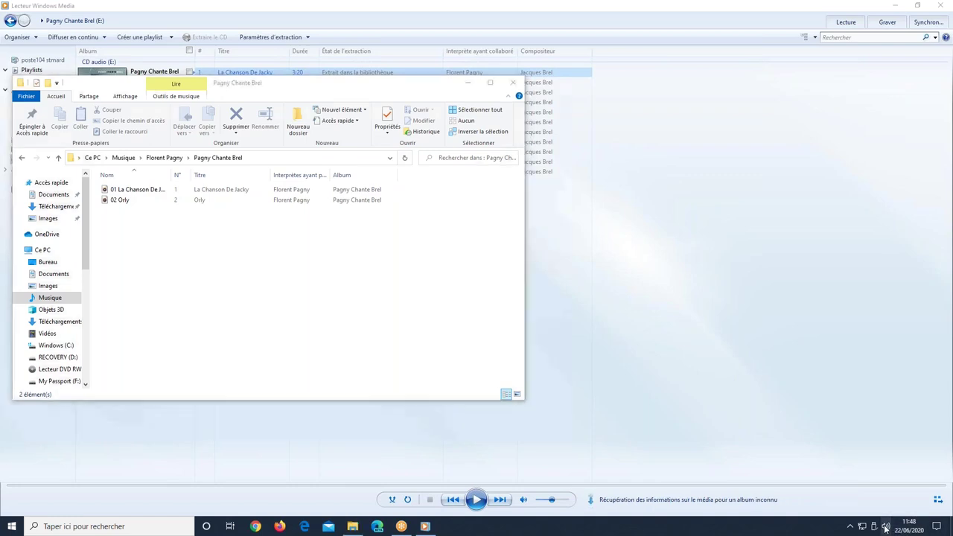
left_click_drag(843, 504, 841, 504)
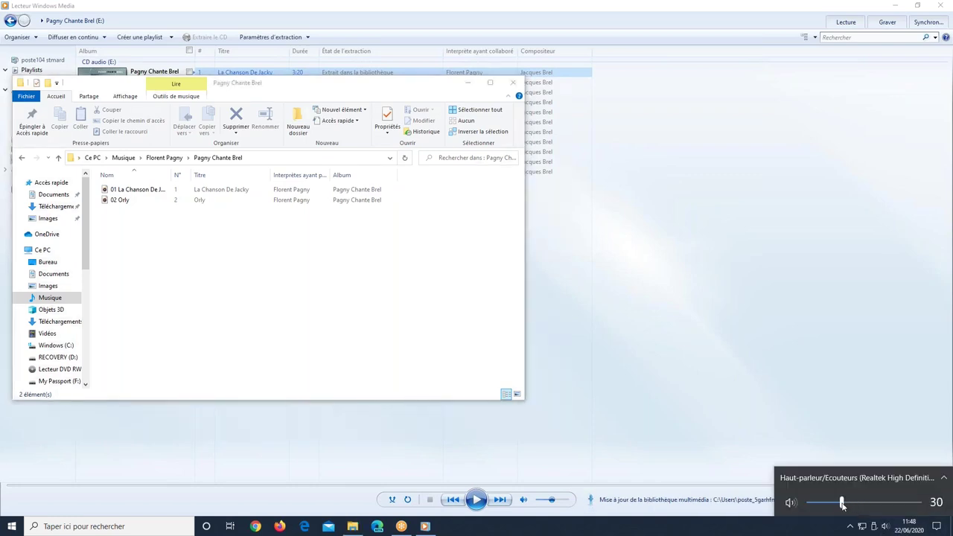
left_click(130, 192)
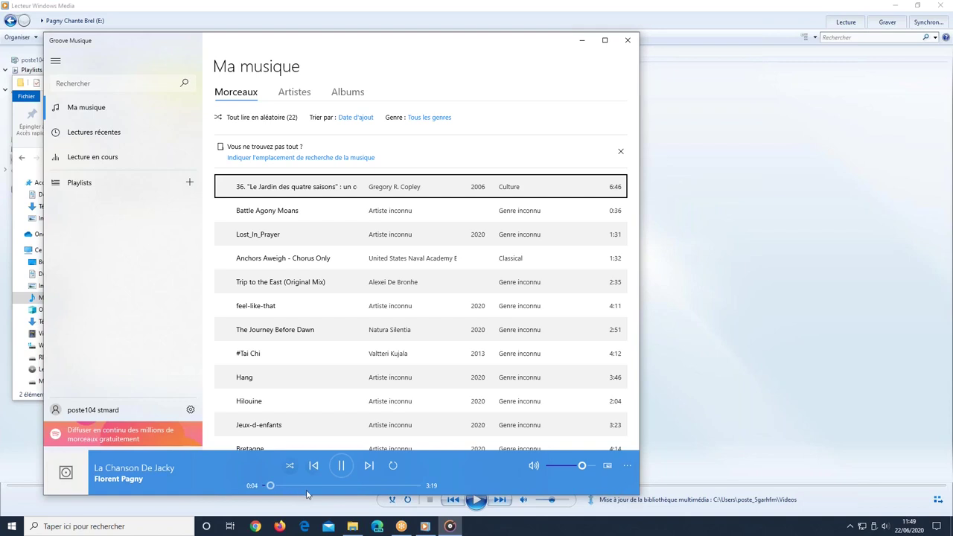
left_click(332, 467)
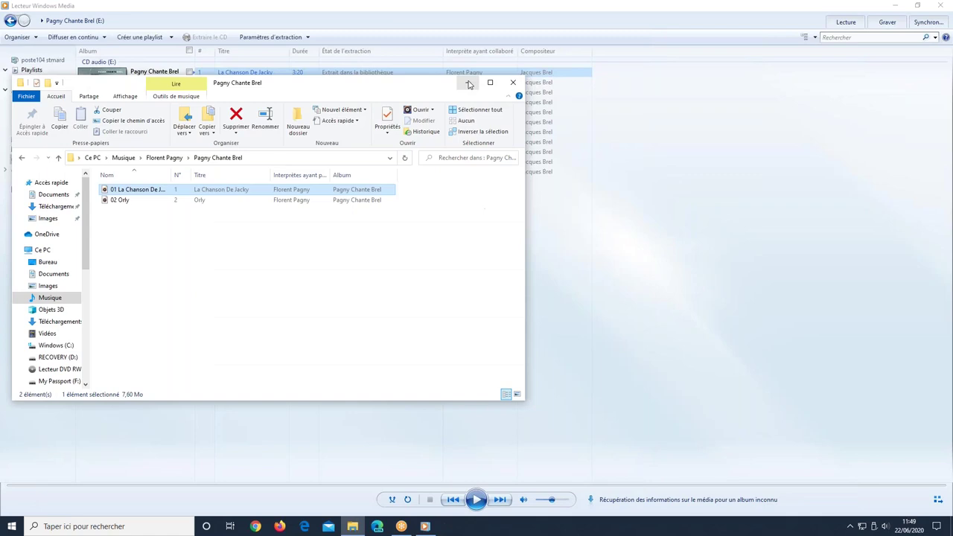
Return to Windows Media Player and look through all the music in the library for the extracted album
left_click(164, 6)
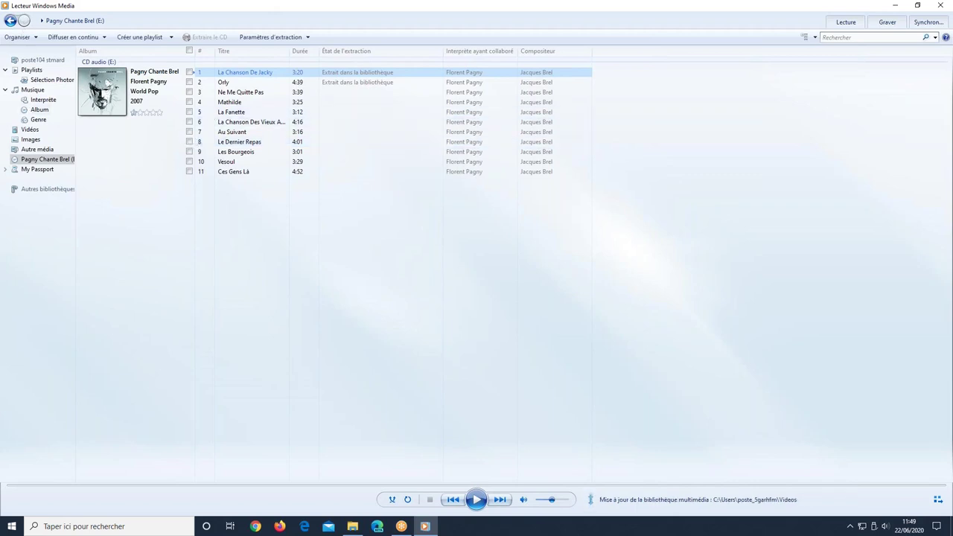
left_click(33, 90)
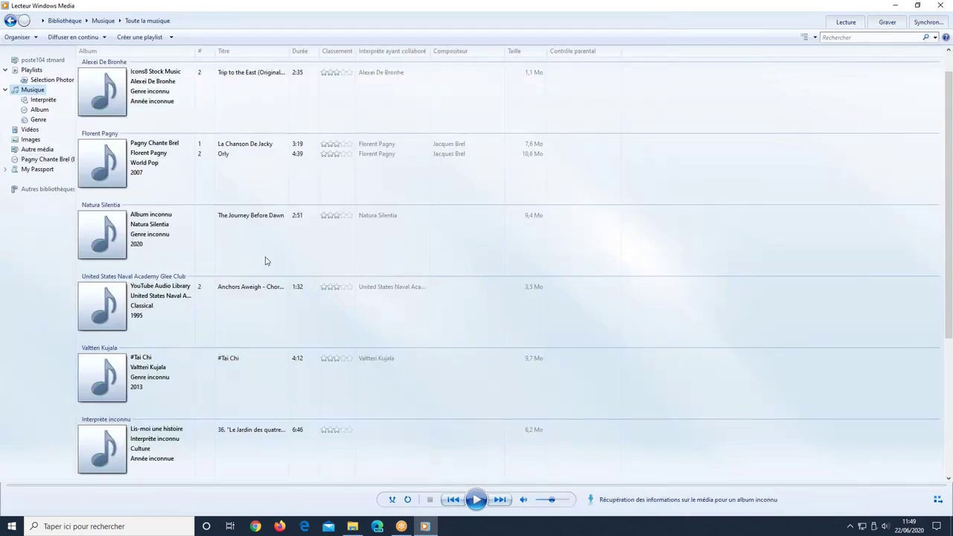
scroll(266, 260, "down", 1)
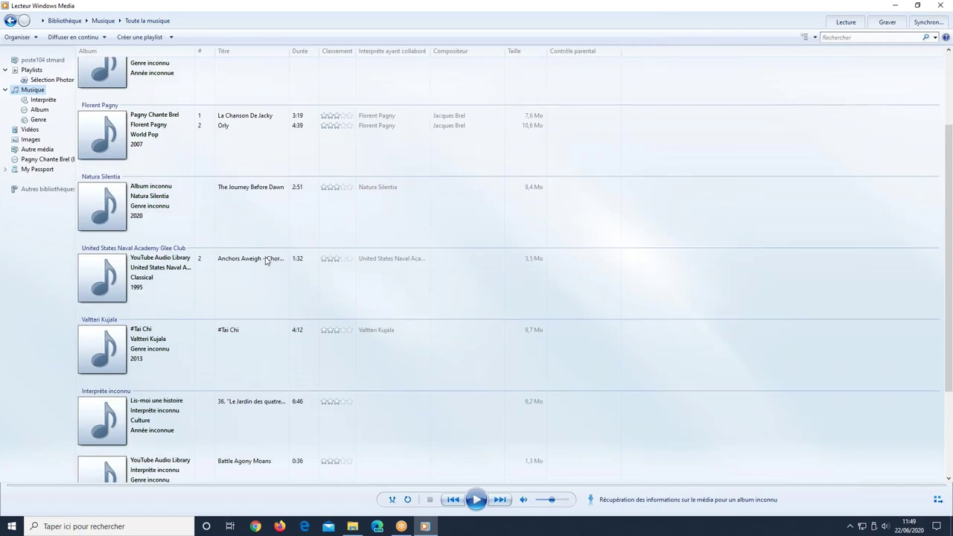
scroll(266, 260, "down", 4)
scroll(246, 264, "up", 5)
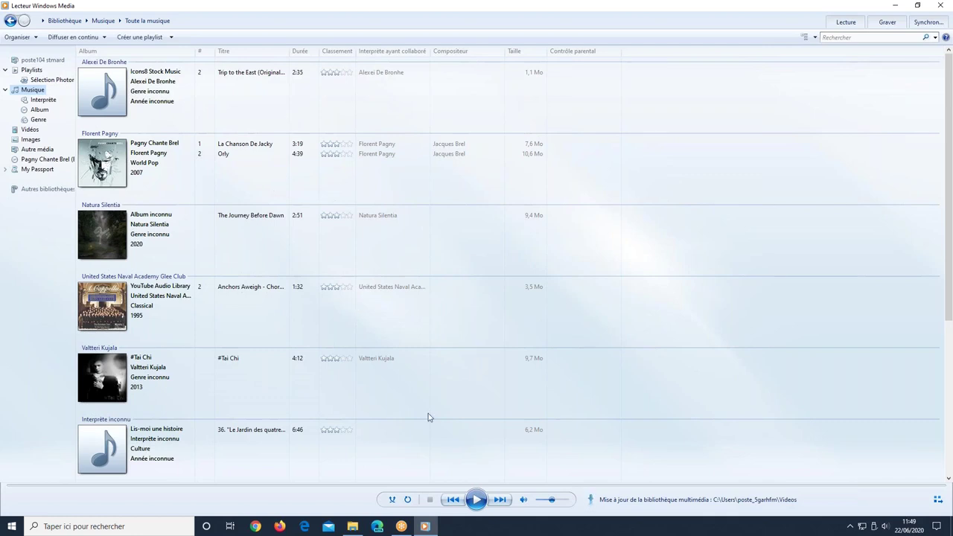
In File Explorer, open "01 La Chanson De Jacky" with Lecteur Windows Media and always use that application for .mp3 files
left_click(352, 526)
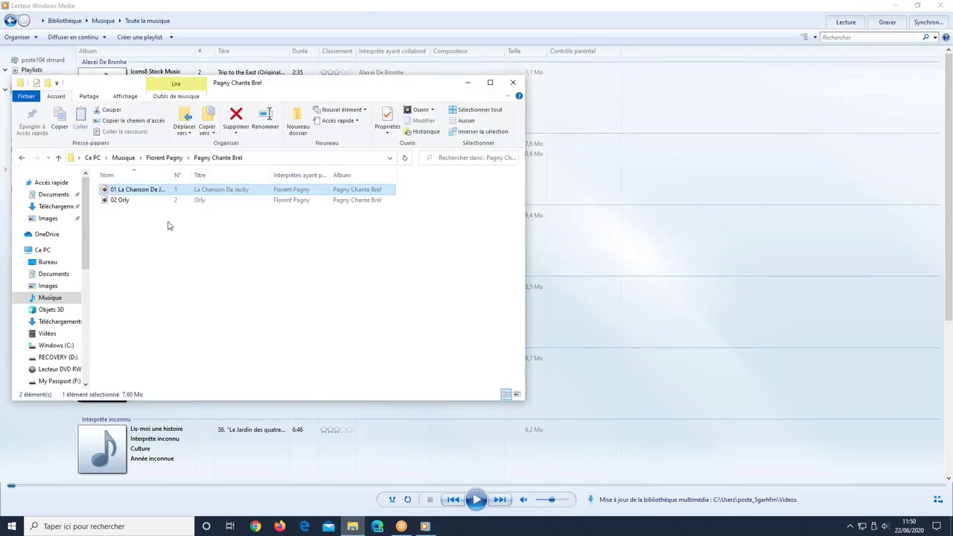
left_click(490, 81)
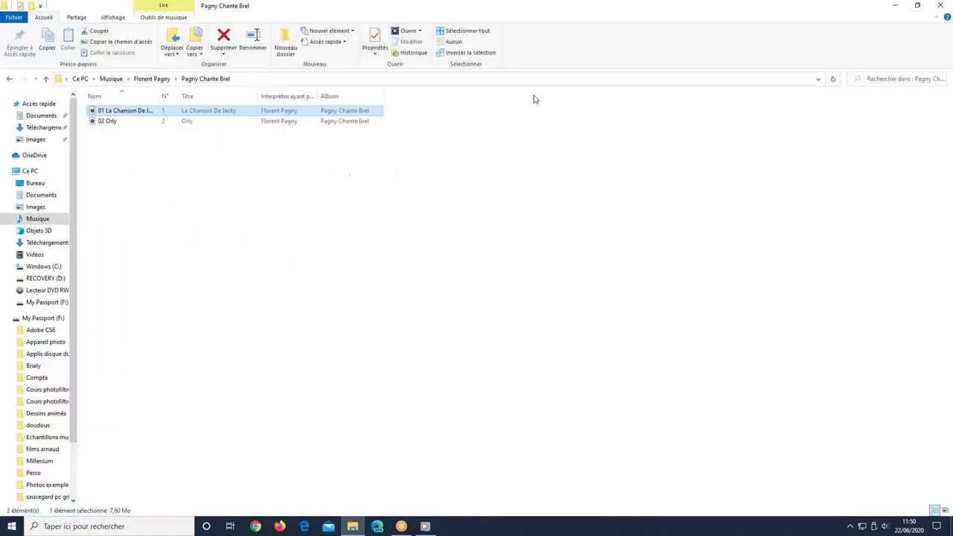
right_click(115, 116)
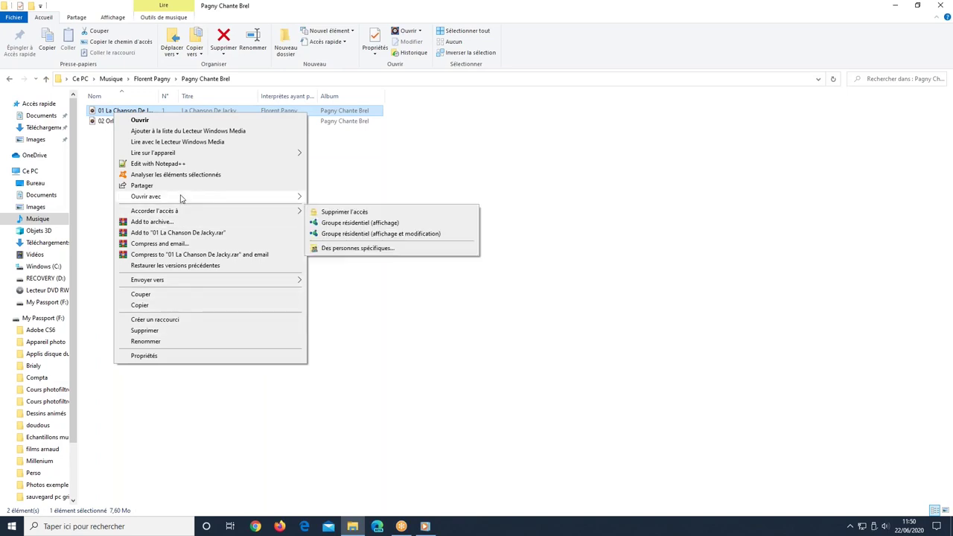
mouse_move(181, 197)
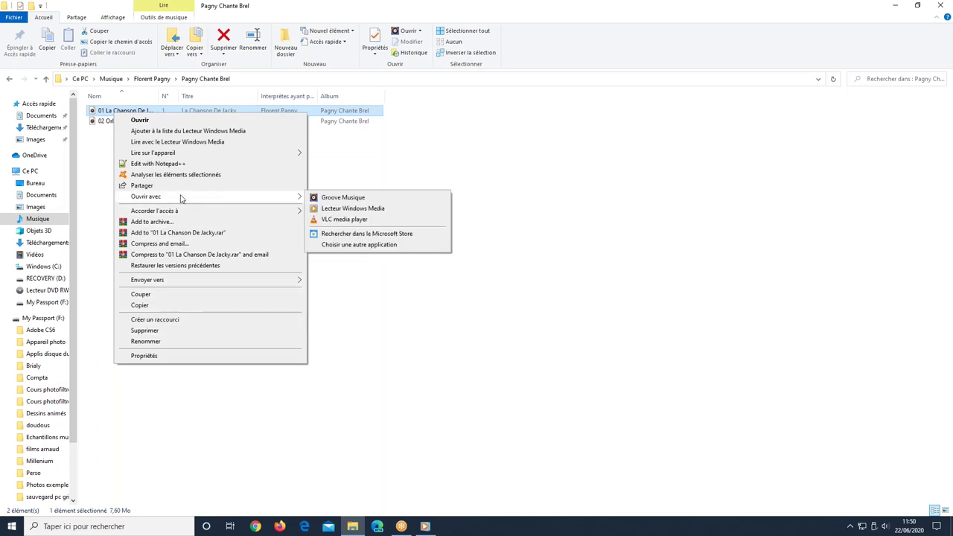
left_click(372, 246)
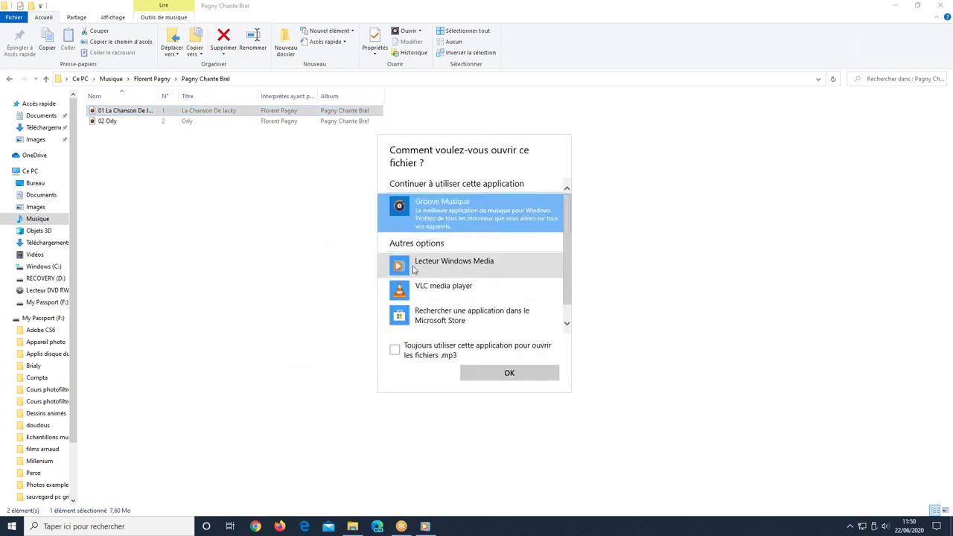
left_click(462, 266)
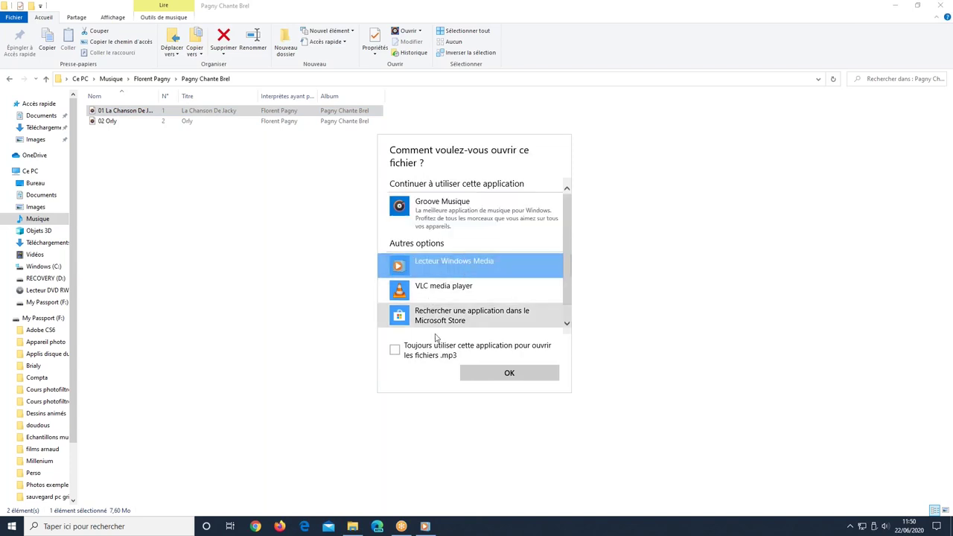
left_click(396, 351)
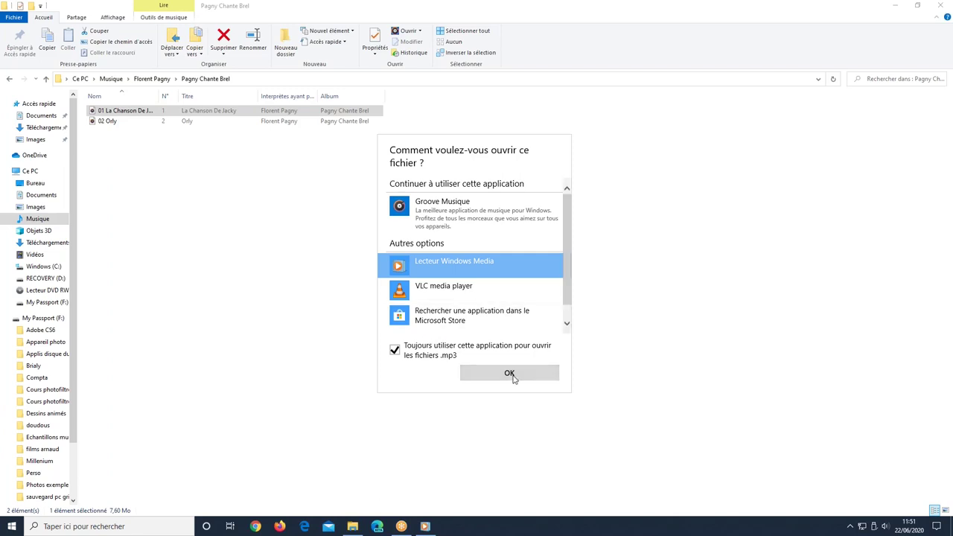
left_click(510, 374)
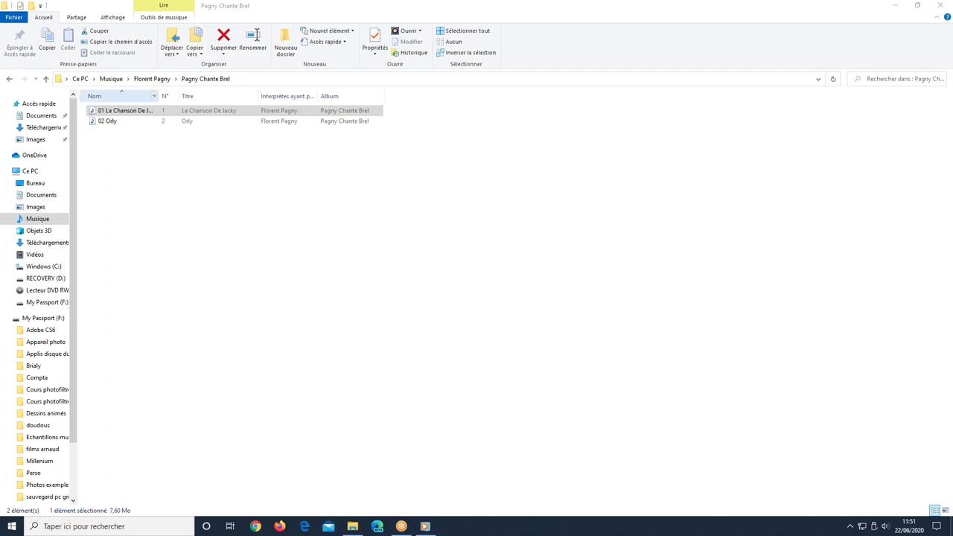
Select the "01 La Chanson De Jacky" file, pause its playback in Windows Media Player and minimize the File Explorer window
left_click(94, 112)
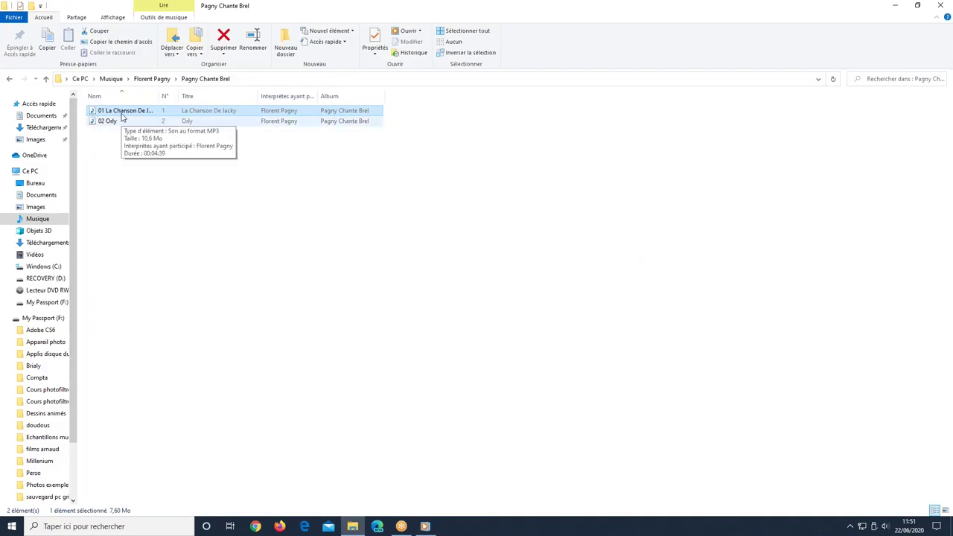
left_click(430, 527)
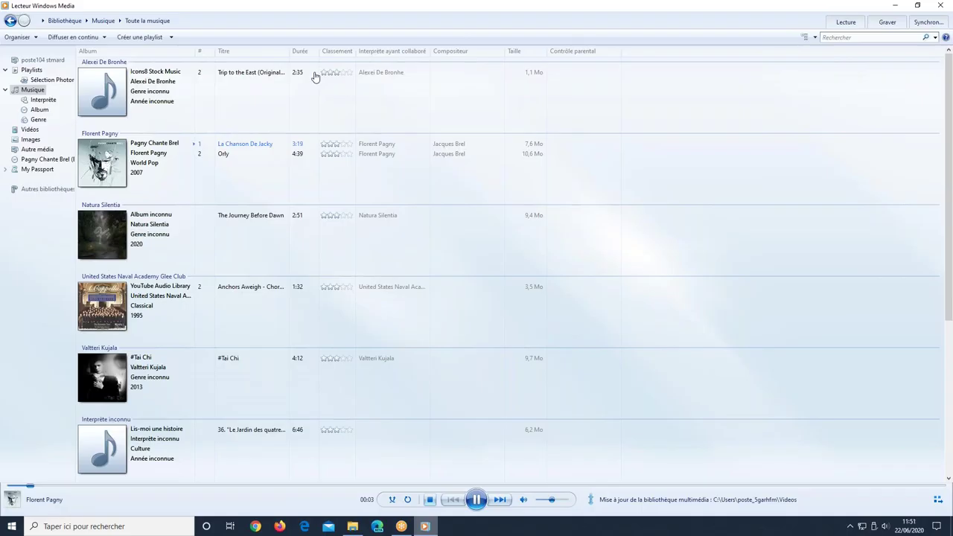
left_click(477, 500)
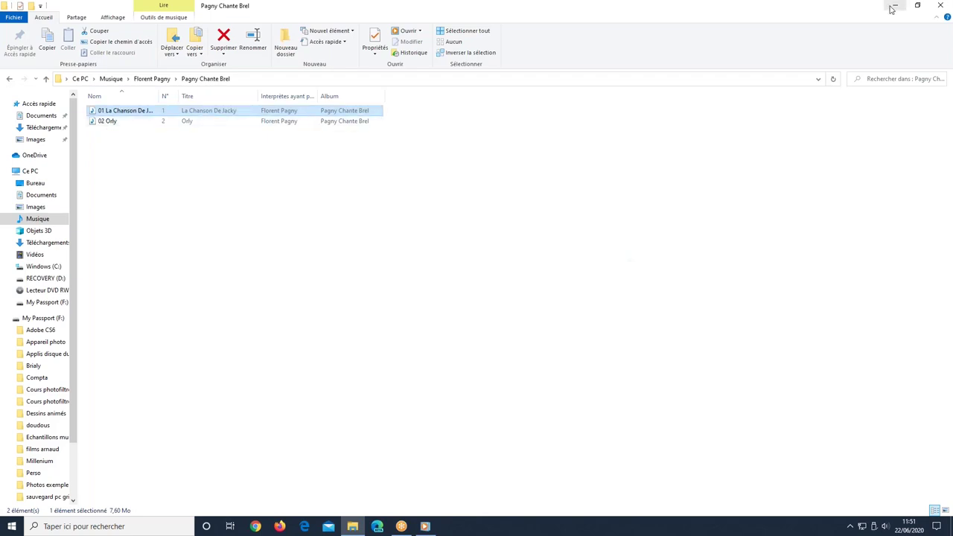
left_click(884, 9)
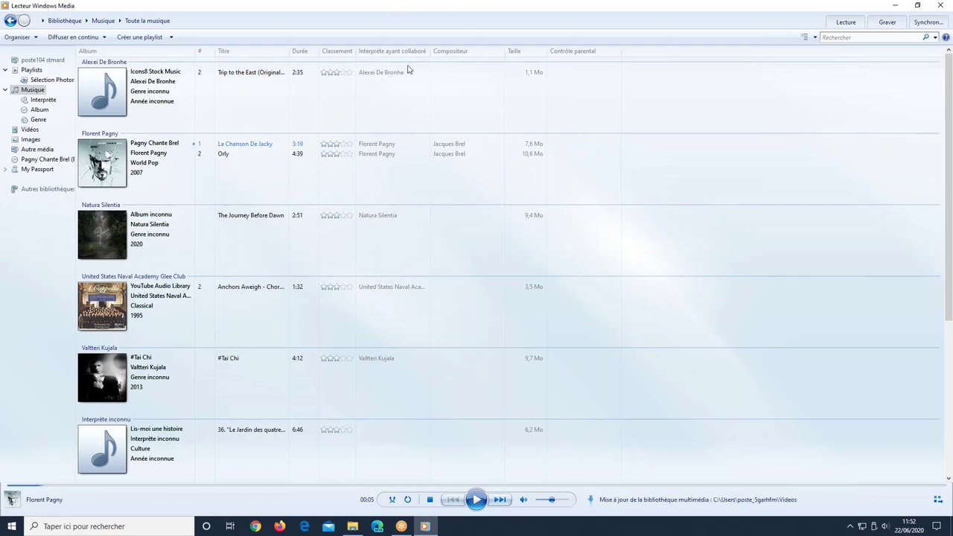
left_click(485, 290)
Extract track 10, "Vesoul", from the "Pagny Chante Brel" CD with the audio quality set to 192 Kbits/s
left_click(45, 159)
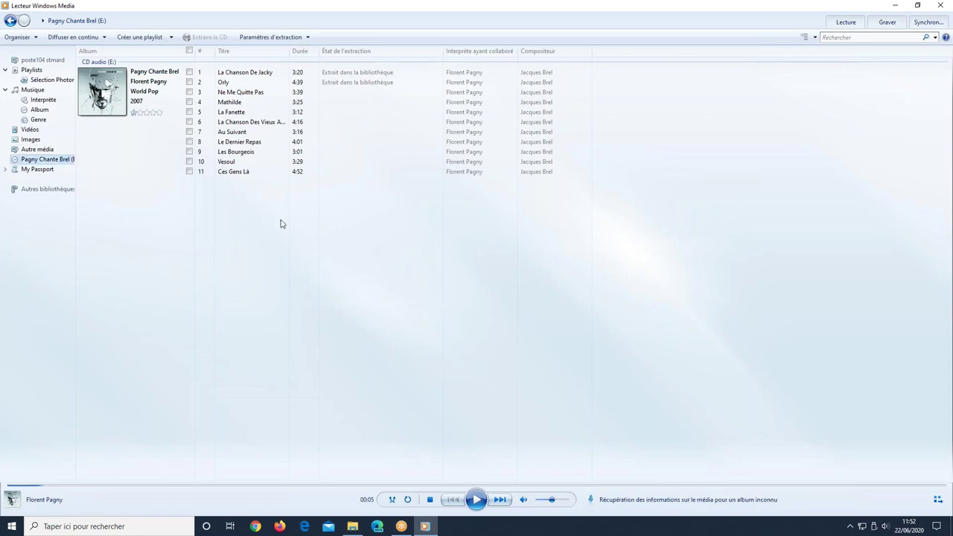
left_click(190, 163)
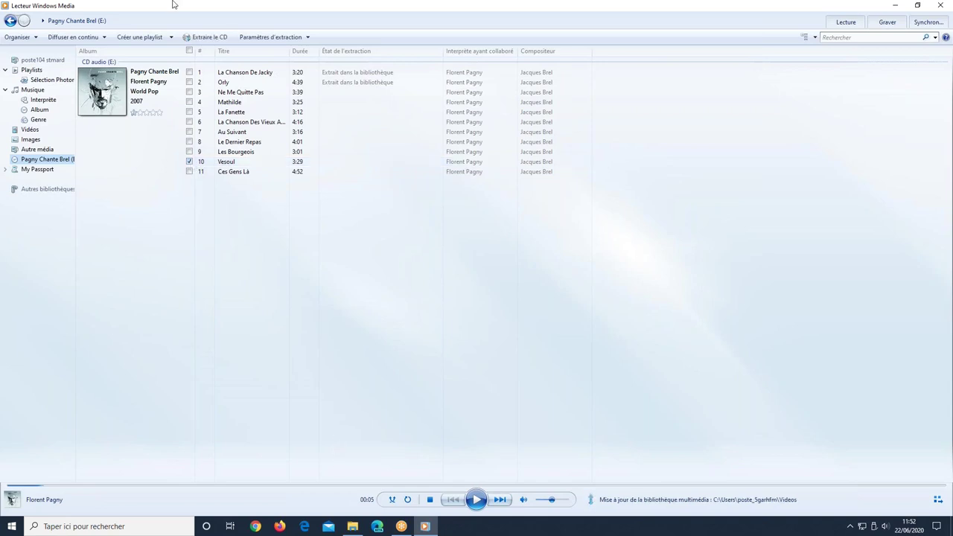
left_click(272, 38)
mouse_move(287, 79)
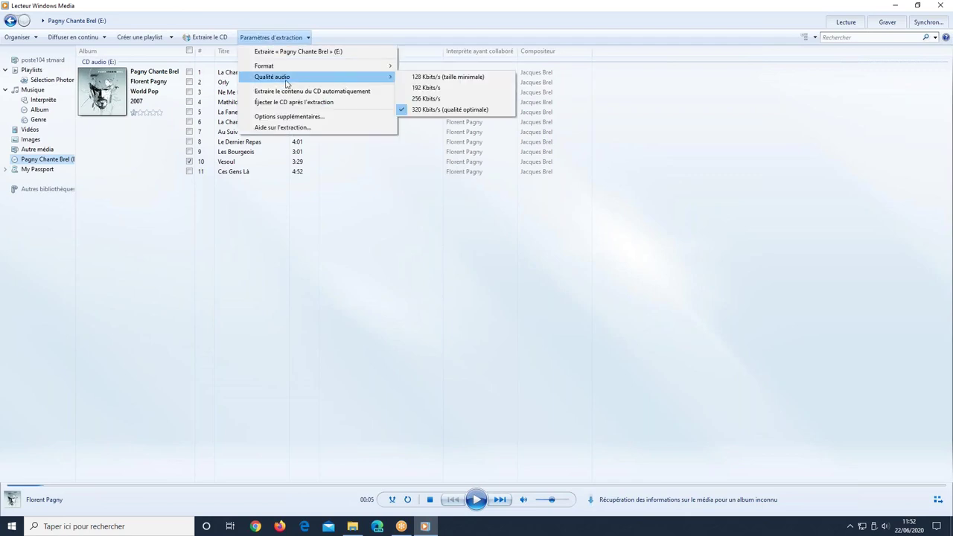
left_click(433, 89)
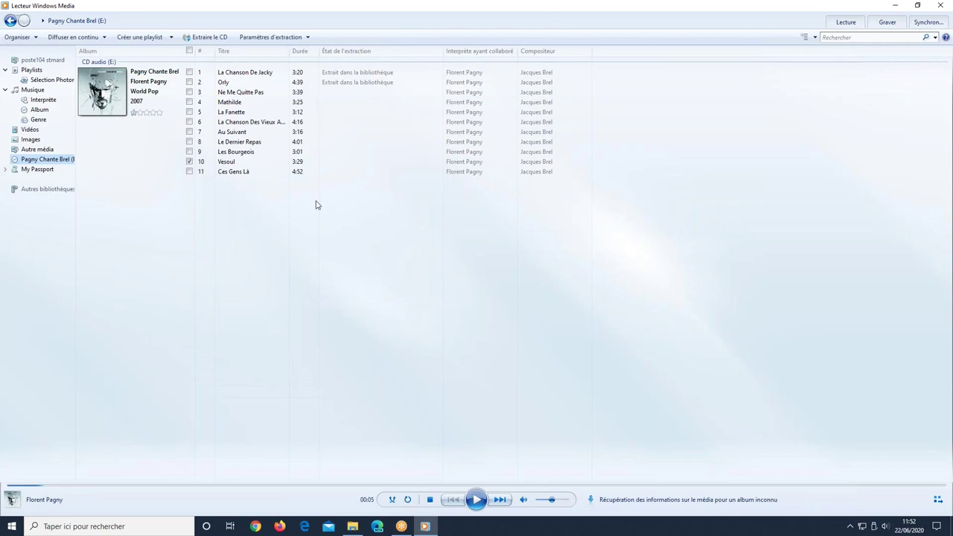
left_click(204, 41)
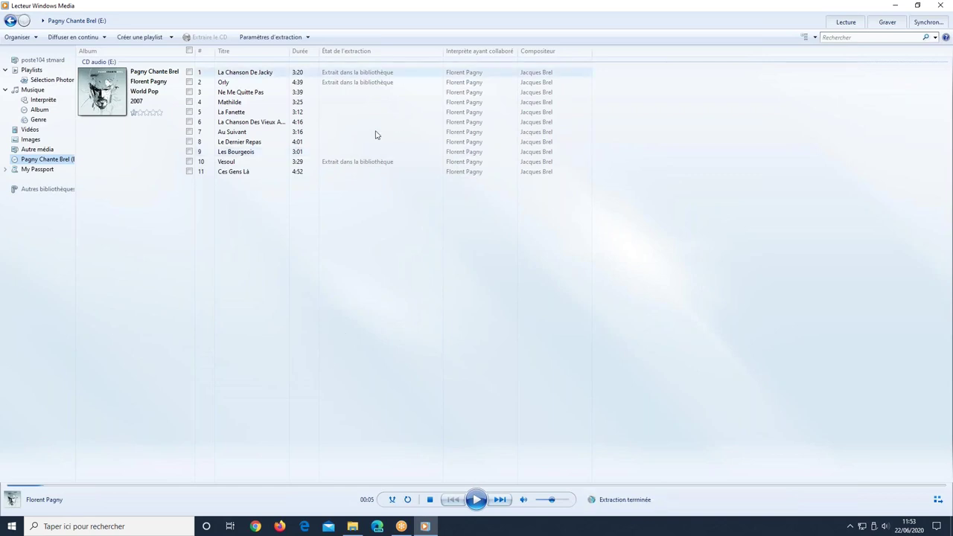
In File Explorer, open Musique > Florent Pagny > Pagny Chante Brel to check for the newly extracted track
left_click(353, 527)
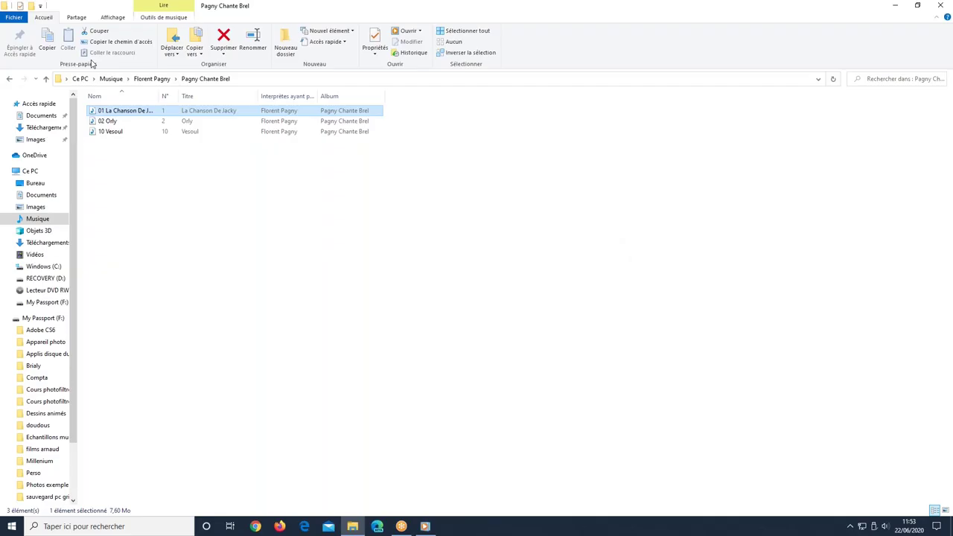
left_click(45, 218)
left_click(111, 78)
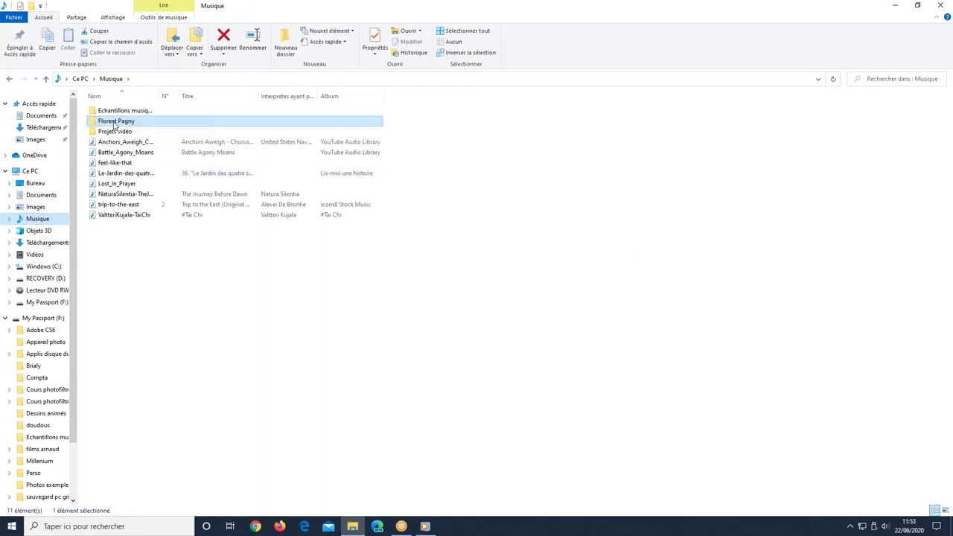
double_click(117, 119)
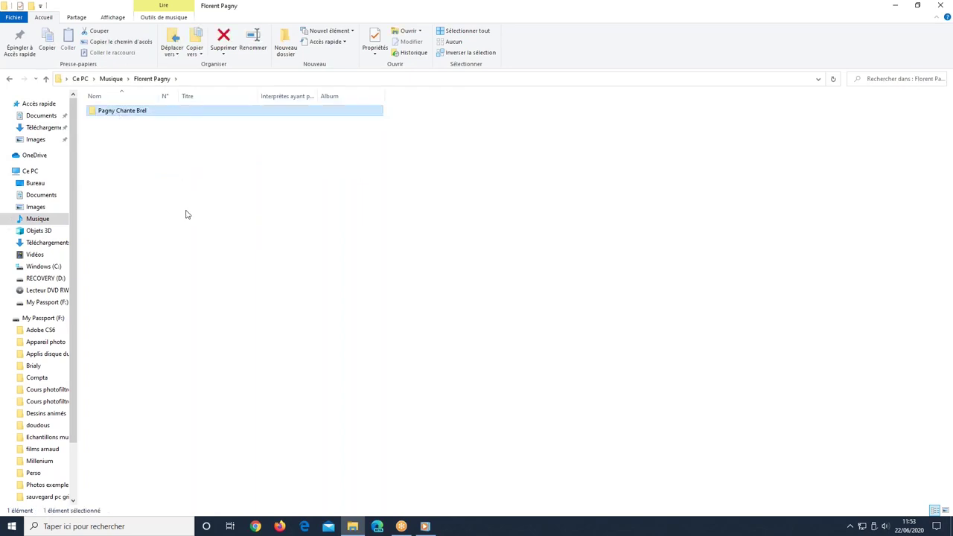
double_click(123, 110)
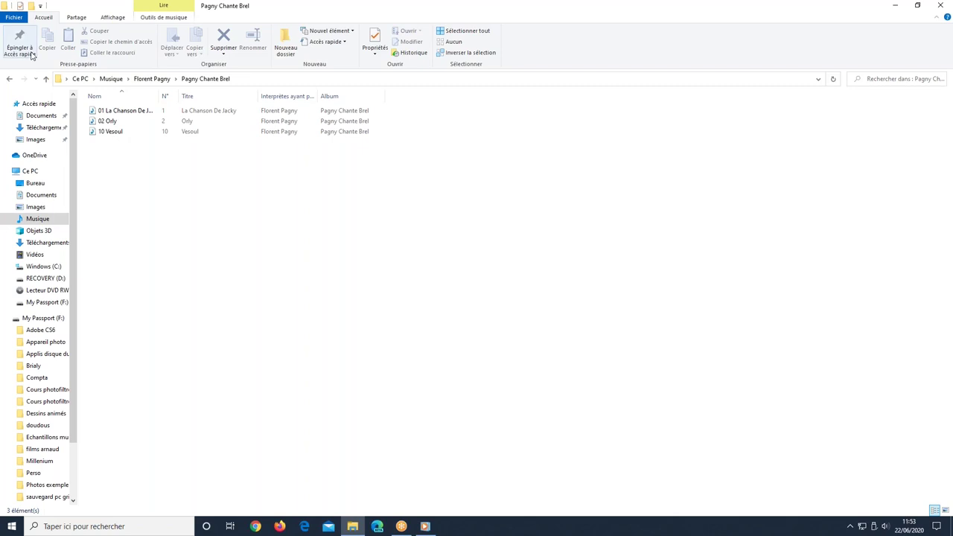
Return to the Musique folder and retrace the path through the artist folder to the album's extracted files
left_click(156, 79)
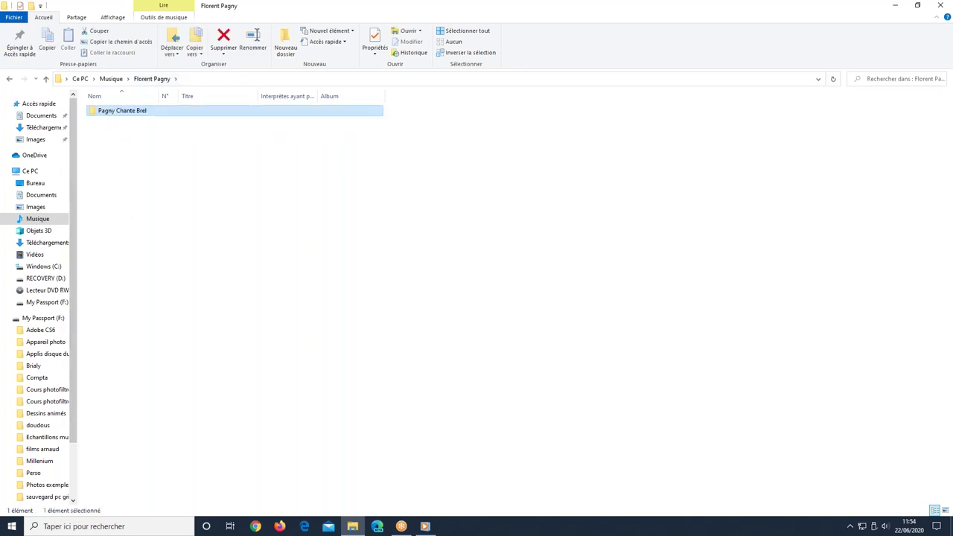
left_click(46, 219)
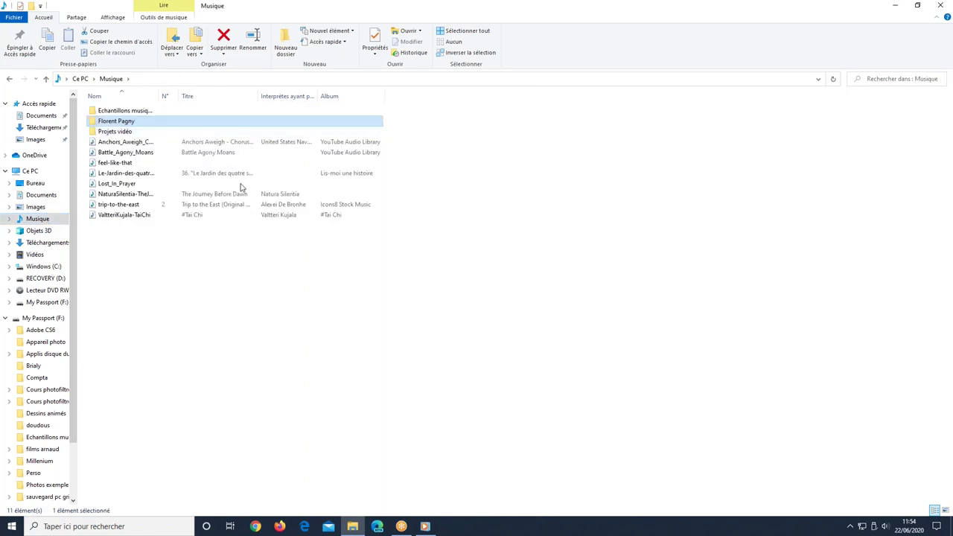
double_click(137, 120)
double_click(138, 113)
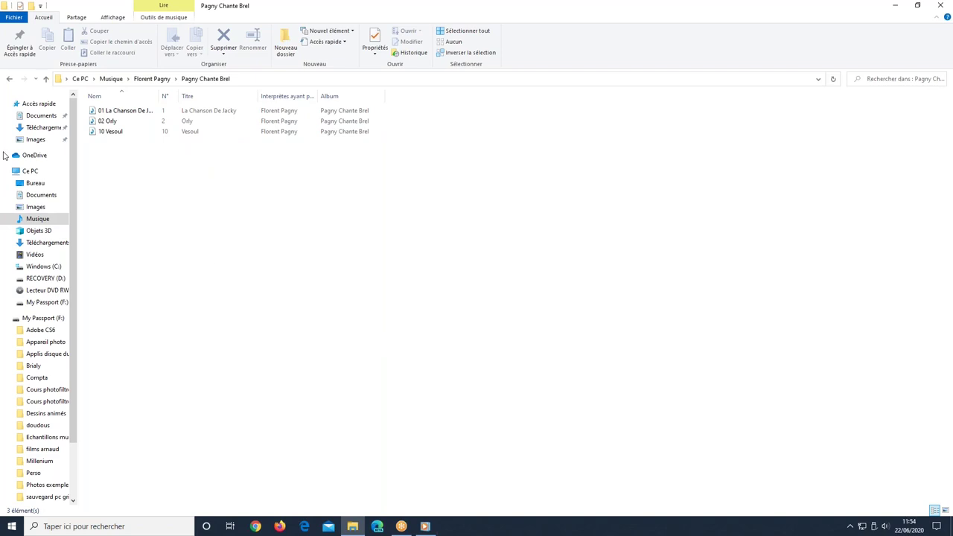
Copy the "Florent Pagny" folder from Musique to the My Passport (F:) drive and check the copied folder's contents there
left_click(8, 79)
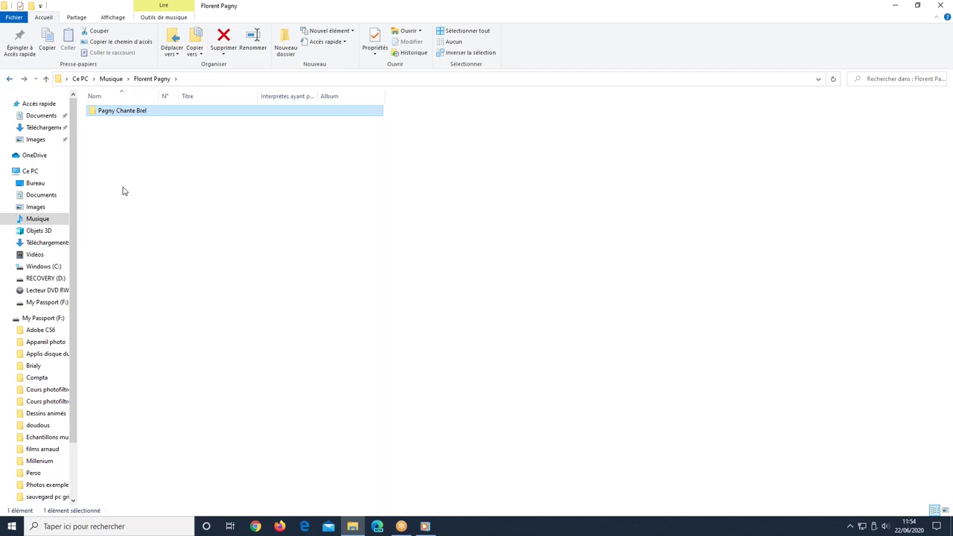
key("BackSpace")
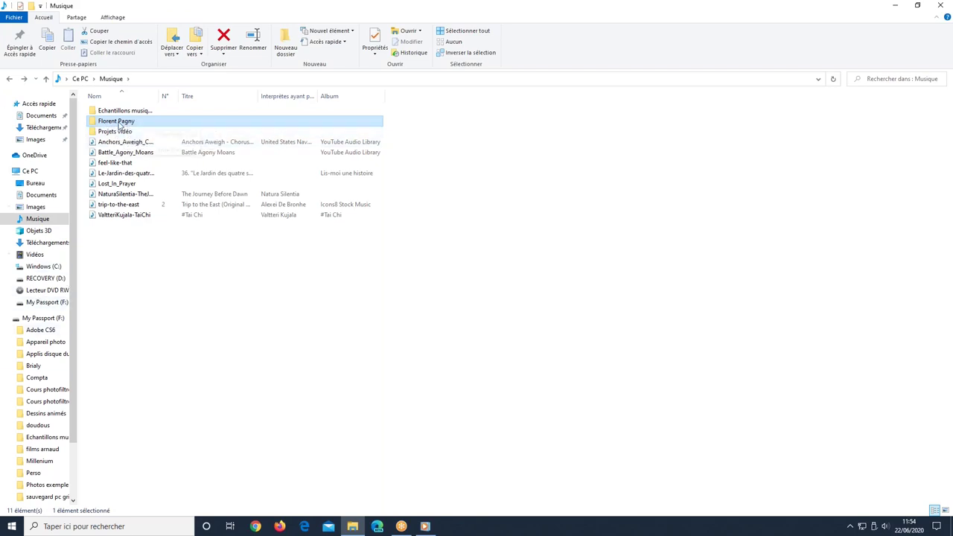
left_click_drag(102, 124, 48, 259)
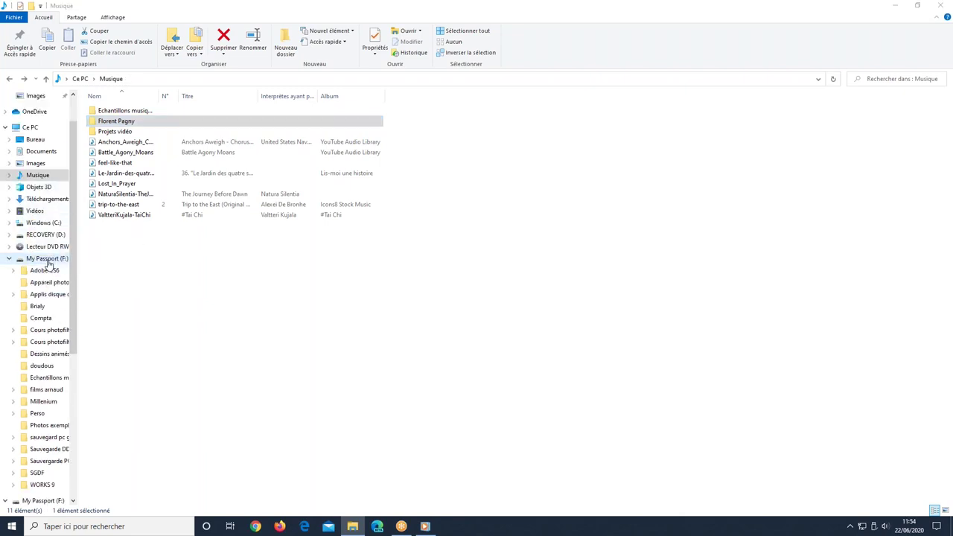
left_click(47, 259)
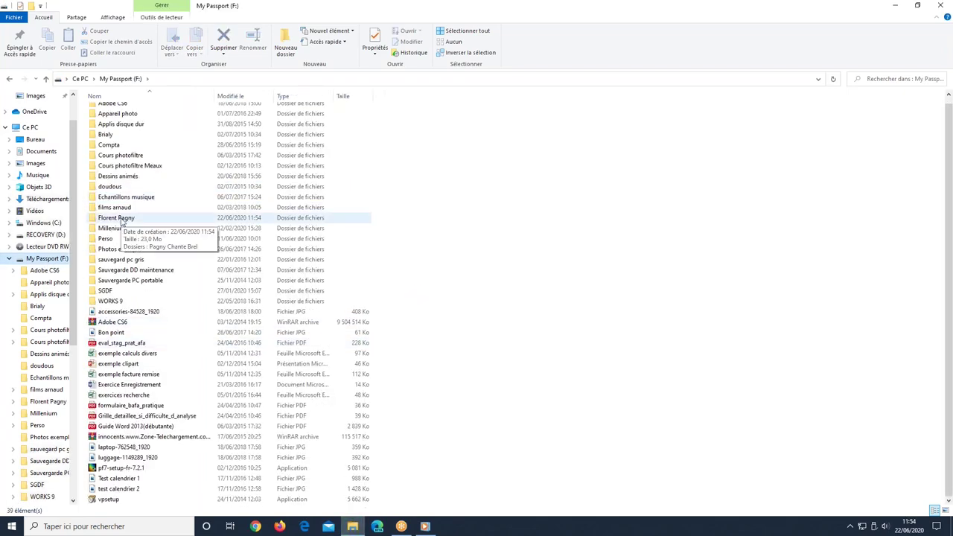
double_click(149, 225)
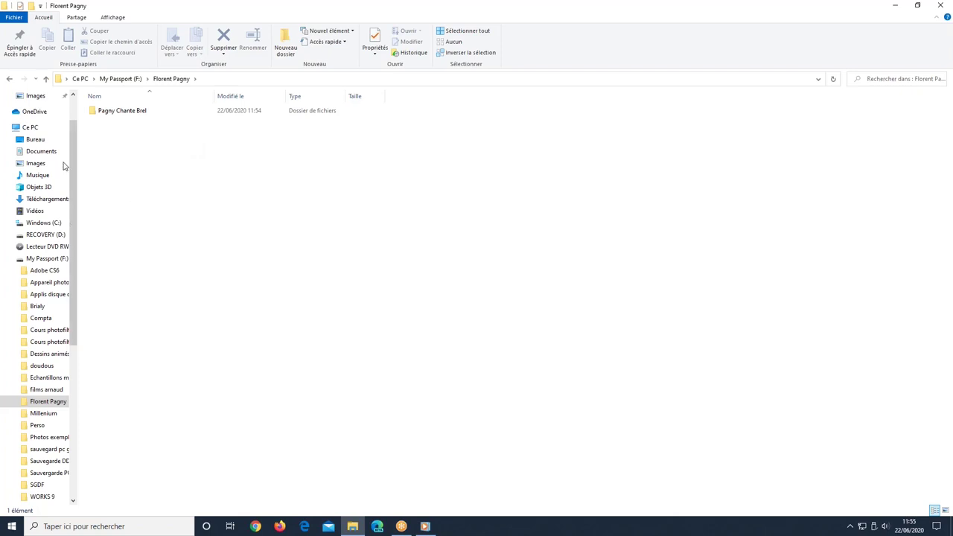
left_click(10, 78)
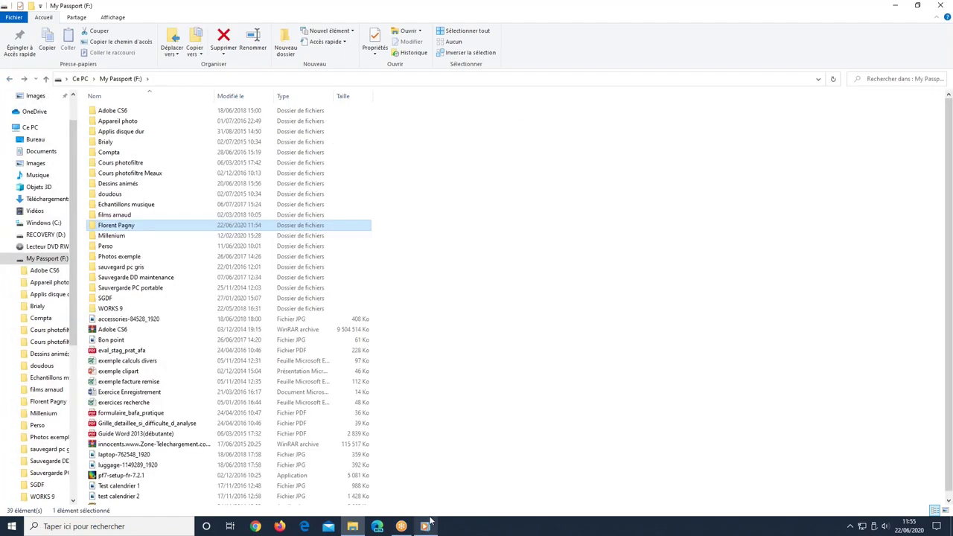
In Windows Media Player, extract only track 1, "Je Suis Malade", from the "Talents Du Siècle : Serge Lama" CD, keeping the MP3 format
left_click(426, 525)
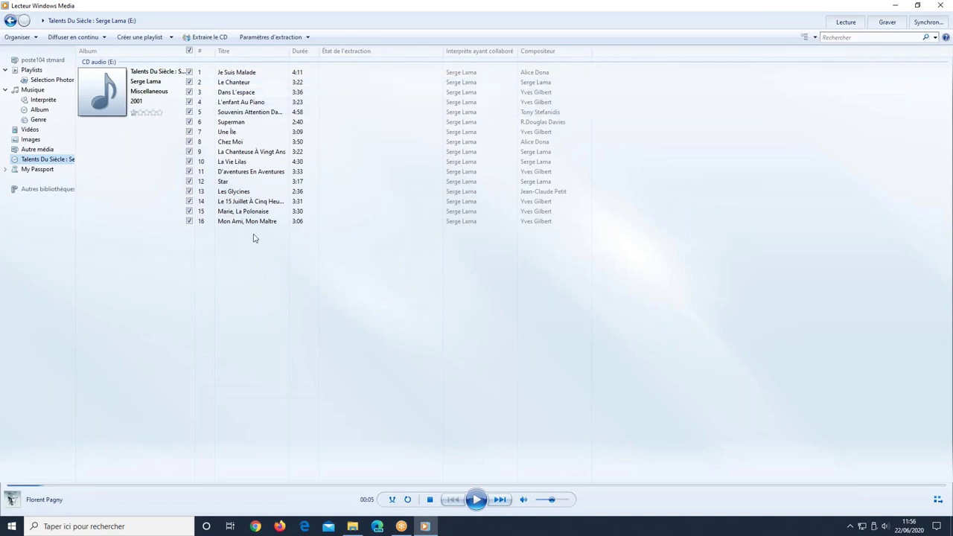
left_click(189, 50)
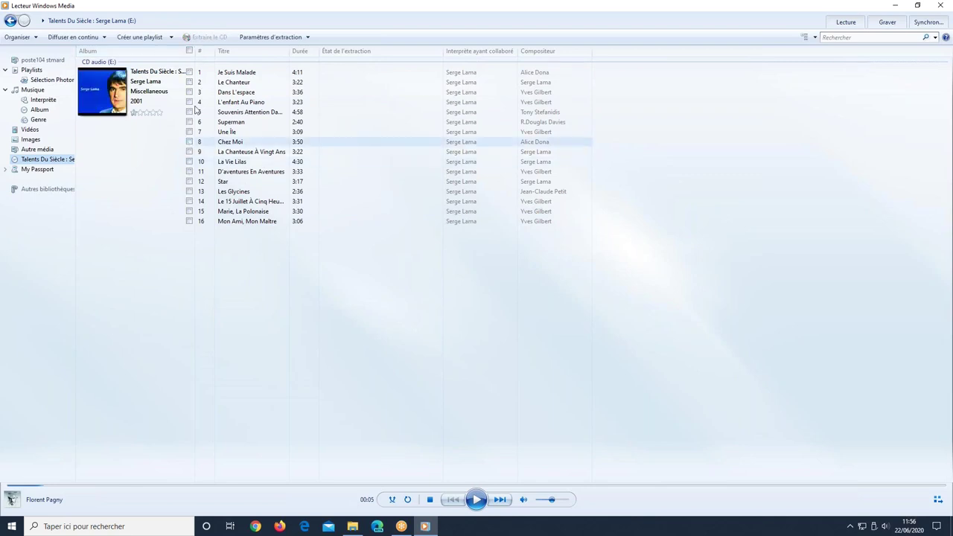
left_click(189, 71)
left_click(270, 36)
mouse_move(320, 66)
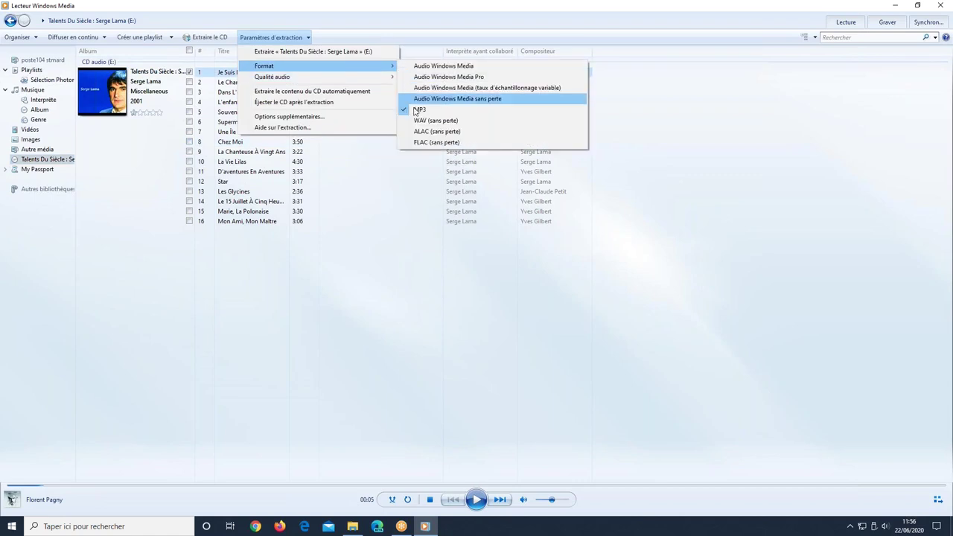
left_click(423, 273)
left_click(209, 36)
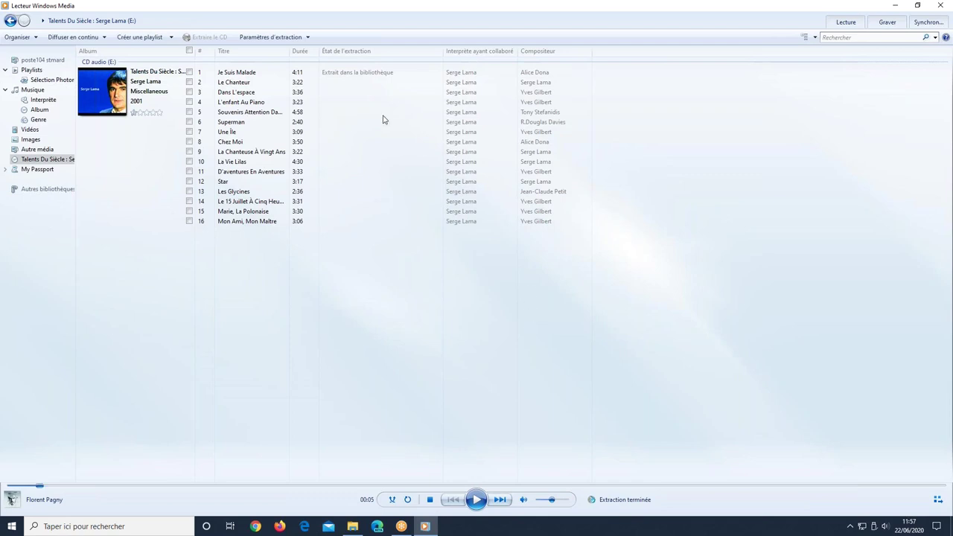
In File Explorer, open Musique > Serge Lama > Talents Du Siècle - Serge Lama, play the extracted "01 Je Suis Malade" briefly, and close the player
left_click(355, 527)
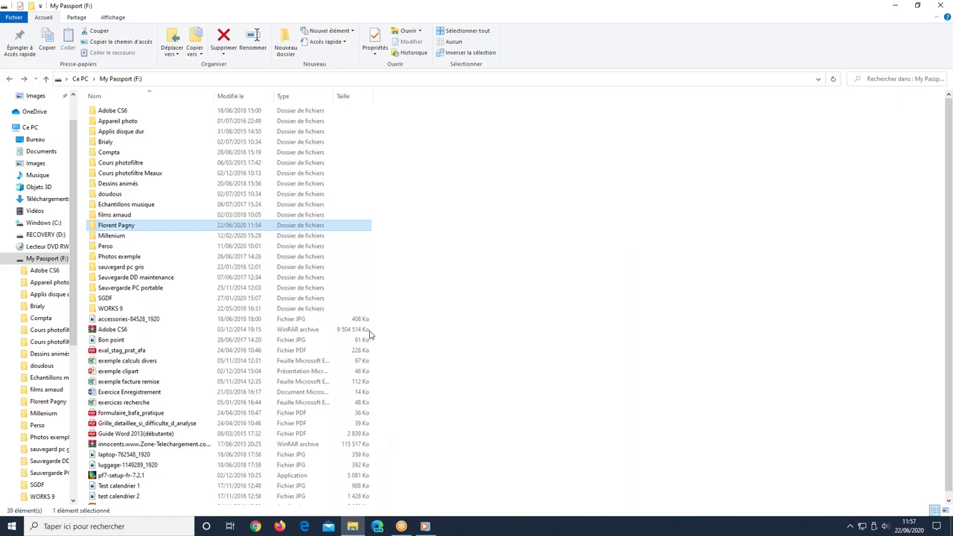
left_click(35, 176)
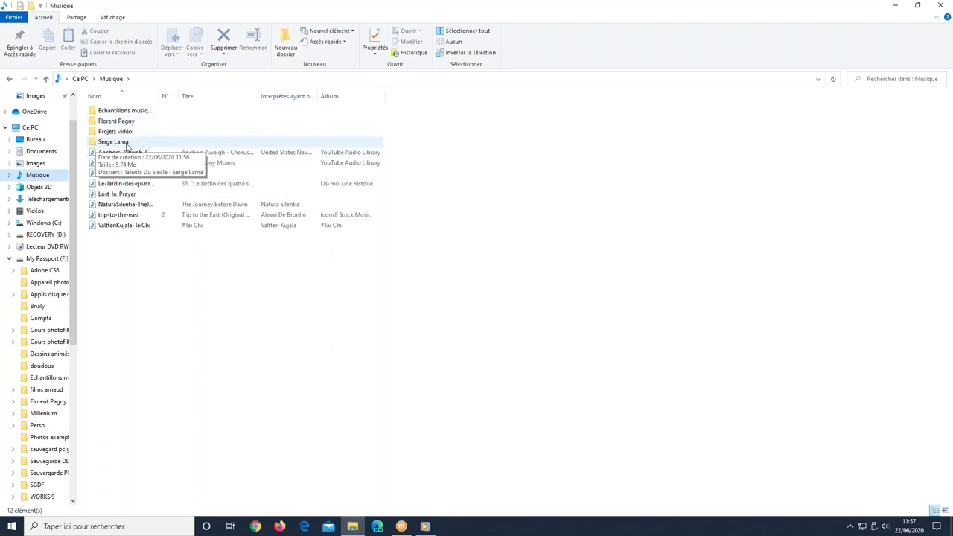
left_click(127, 146)
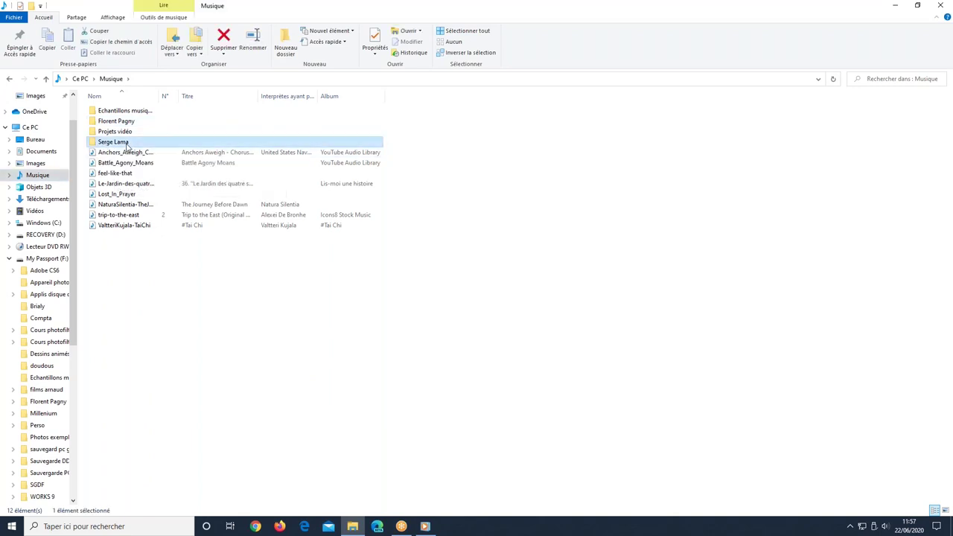
double_click(127, 141)
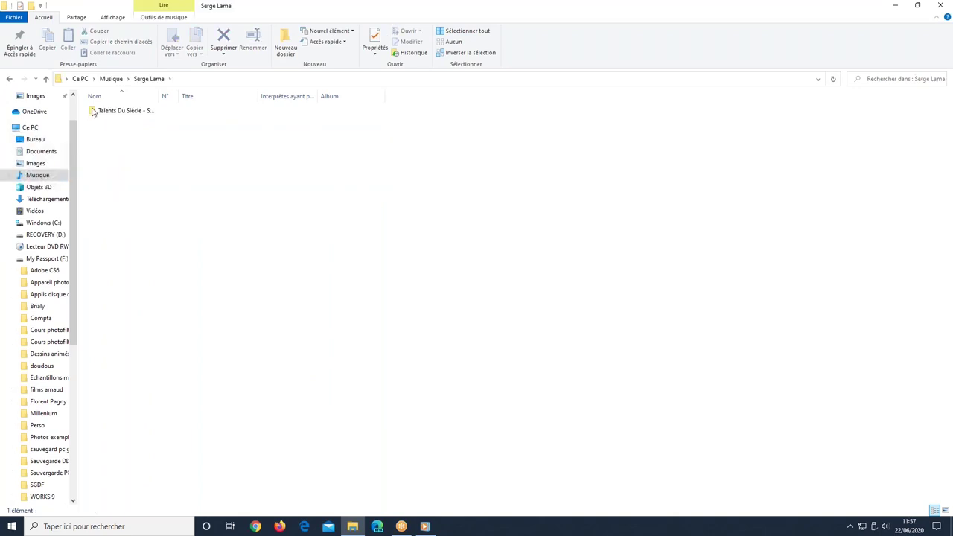
double_click(132, 111)
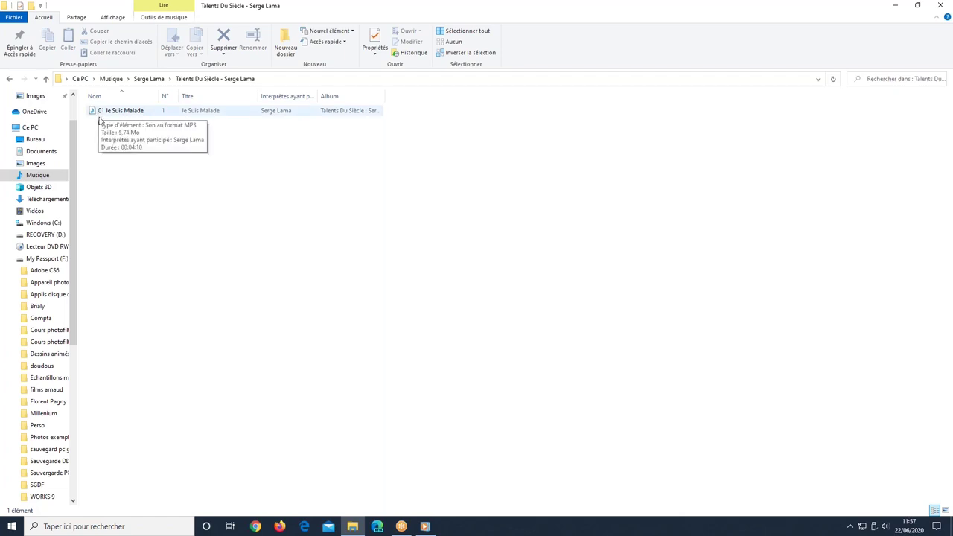
double_click(106, 113)
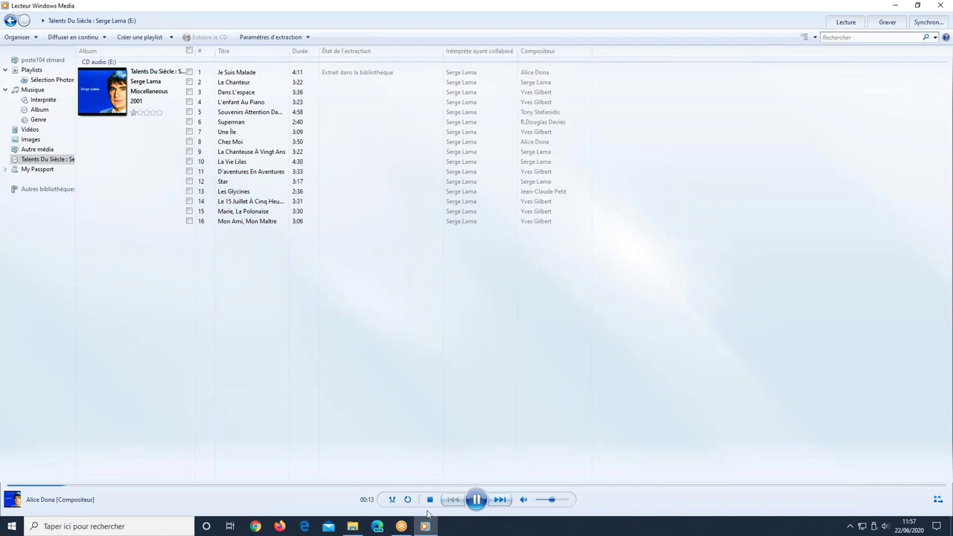
left_click(939, 7)
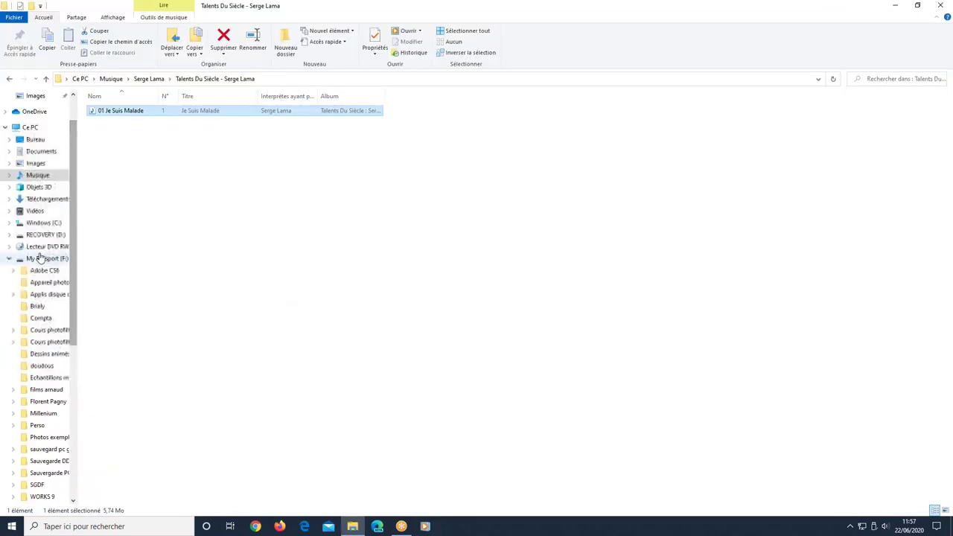
Go back up to the Musique folder and copy the "Serge Lama" folder to the My Passport (F:) drive
left_click(148, 79)
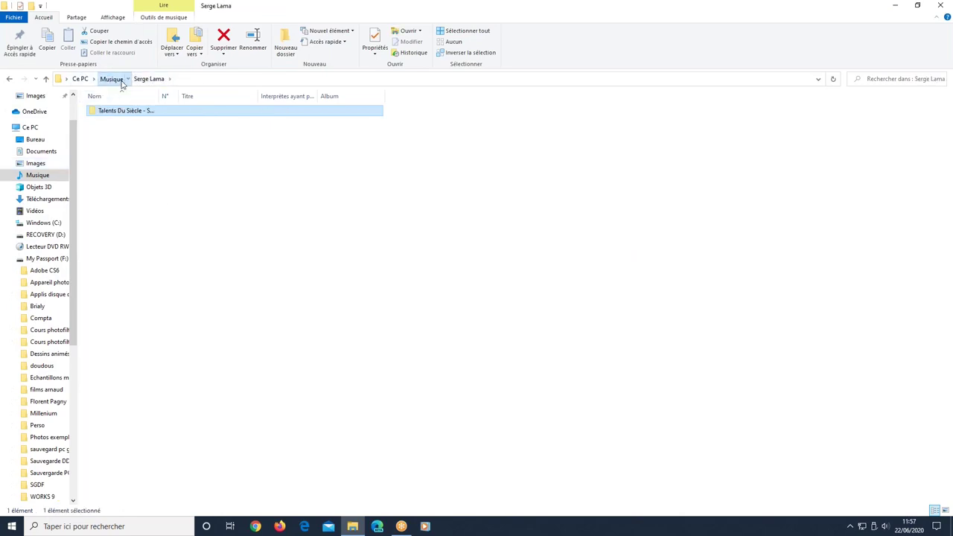
left_click(112, 79)
left_click_drag(122, 142, 40, 264)
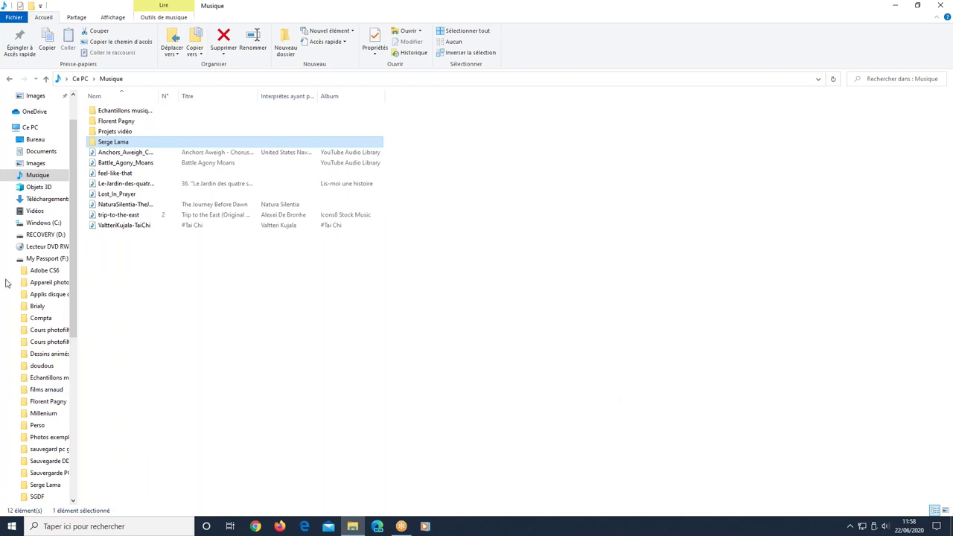
On My Passport (F:), open the copied "Serge Lama" folder and its "Talents Du Siècle - Serge Lama" album folder to check the contents
left_click(45, 258)
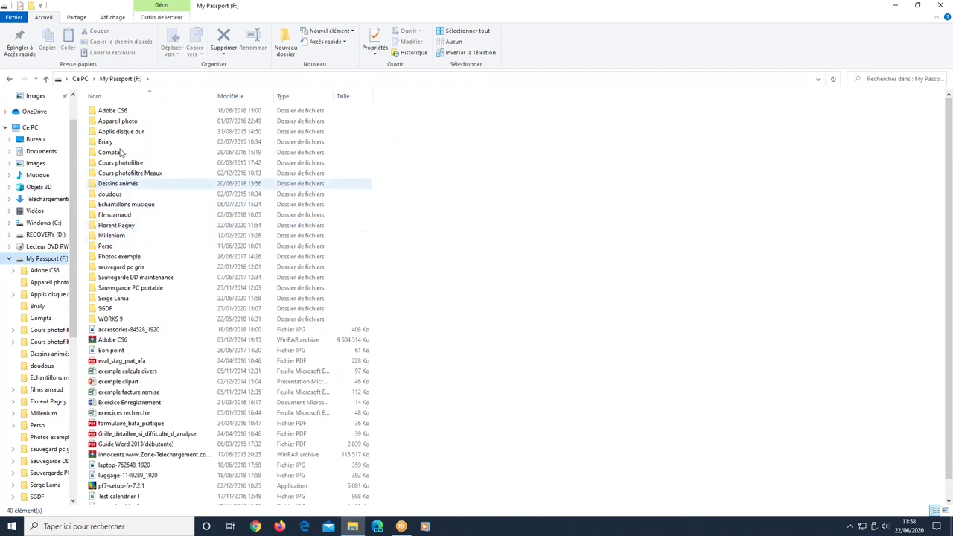
left_click(119, 299)
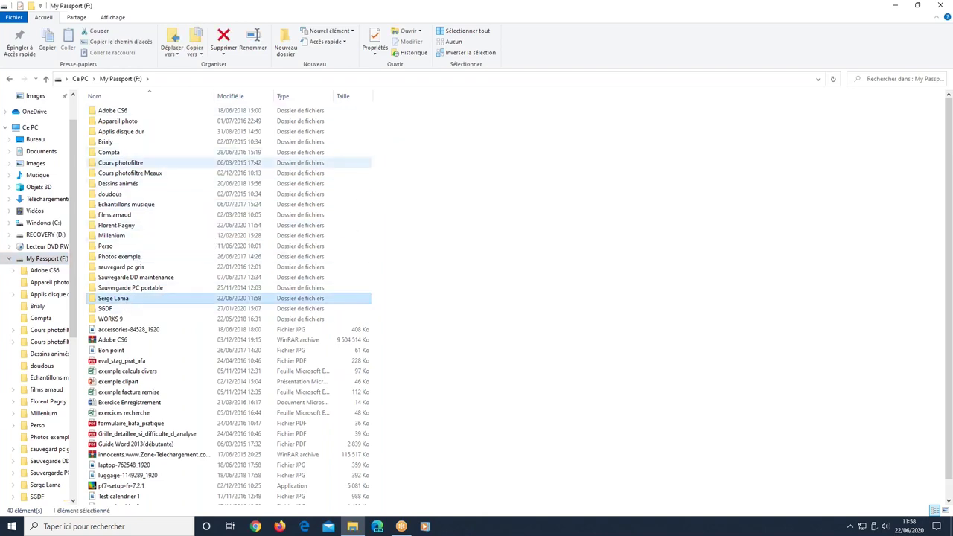
double_click(119, 298)
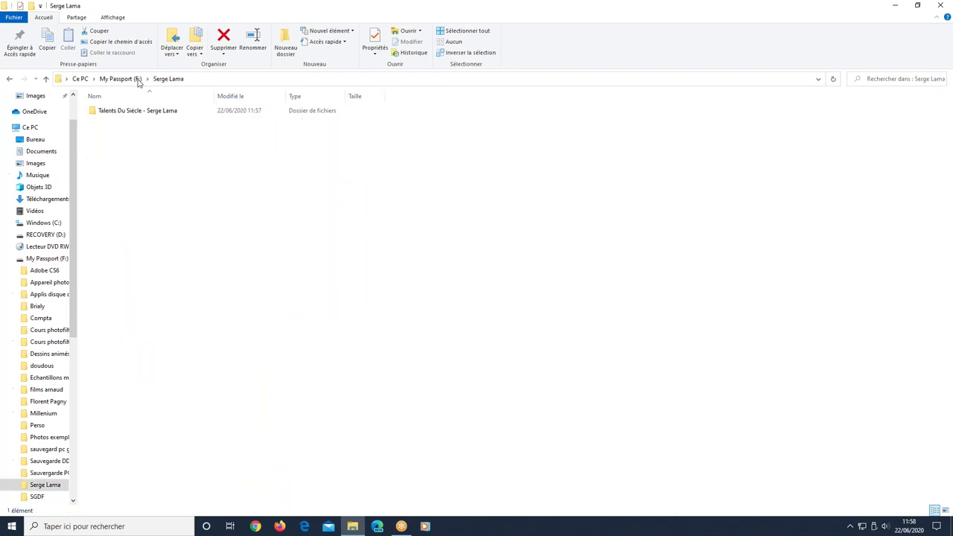
left_click(137, 110)
key("Return")
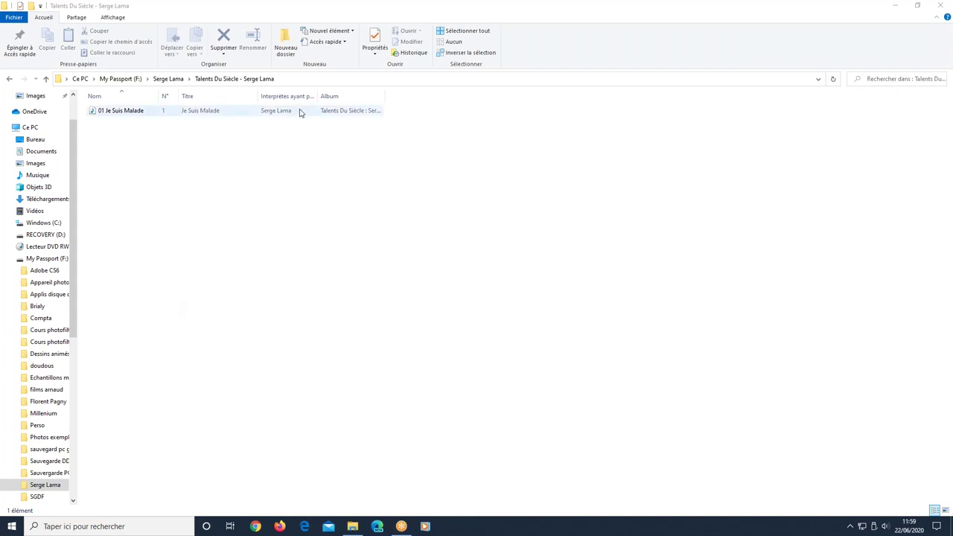
View the properties of the copied "01 Je Suis Malade" file to check its type and size, and close them
right_click(221, 116)
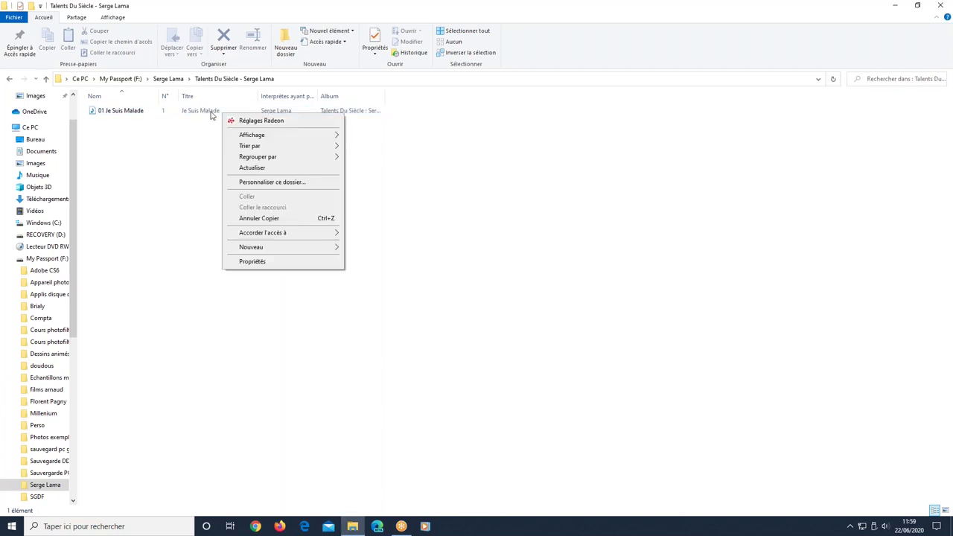
left_click(211, 114)
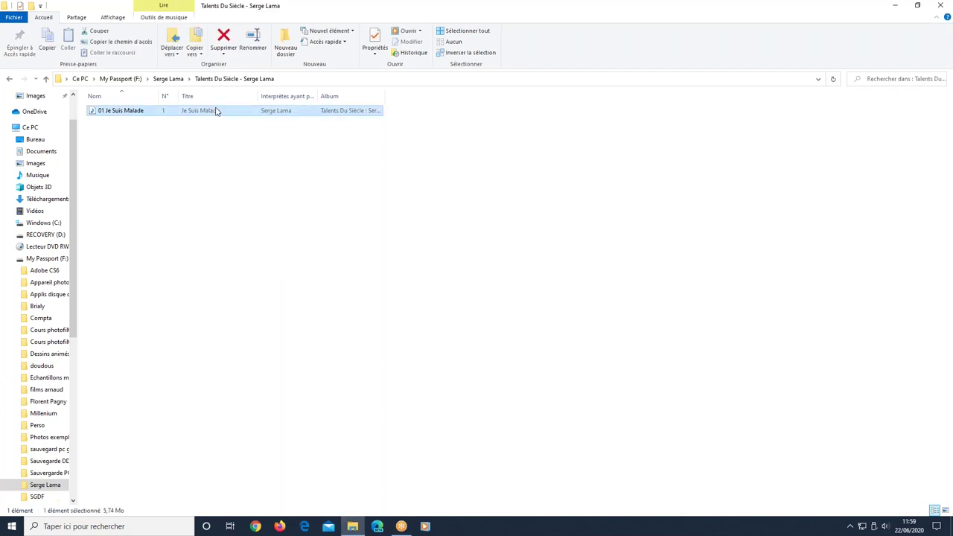
right_click(215, 115)
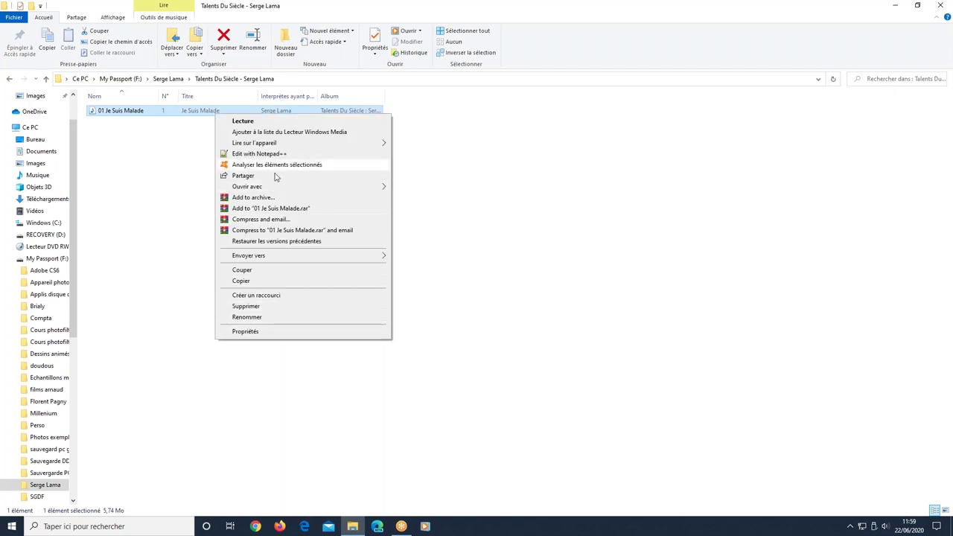
left_click(246, 331)
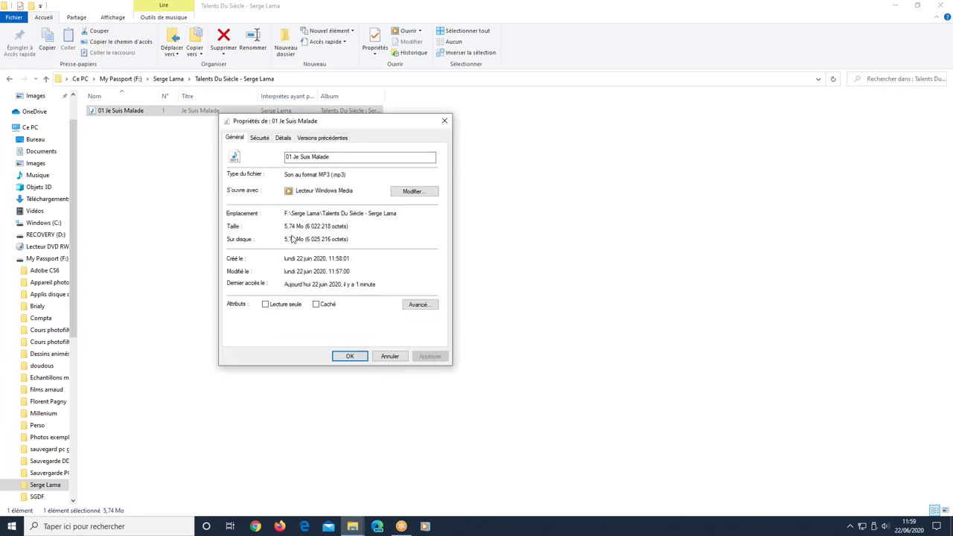
left_click(350, 357)
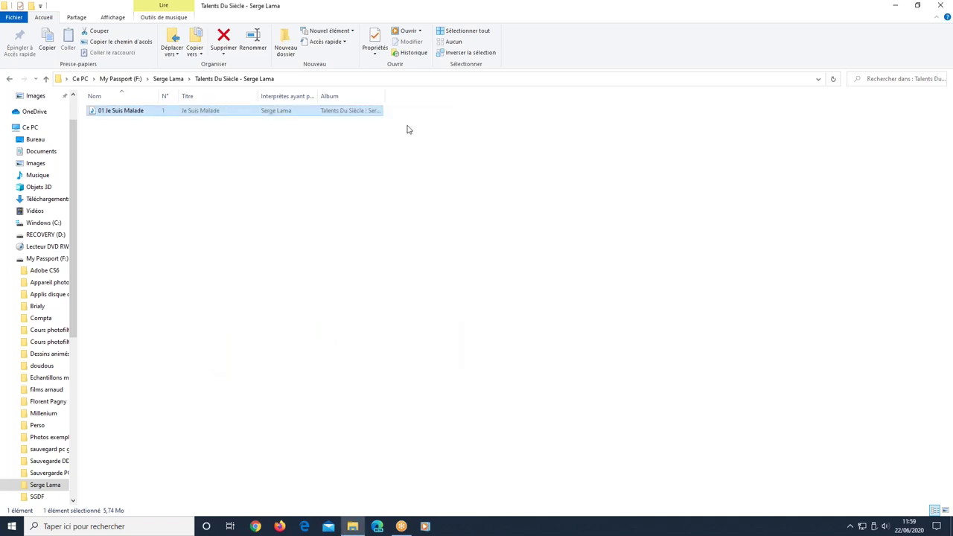